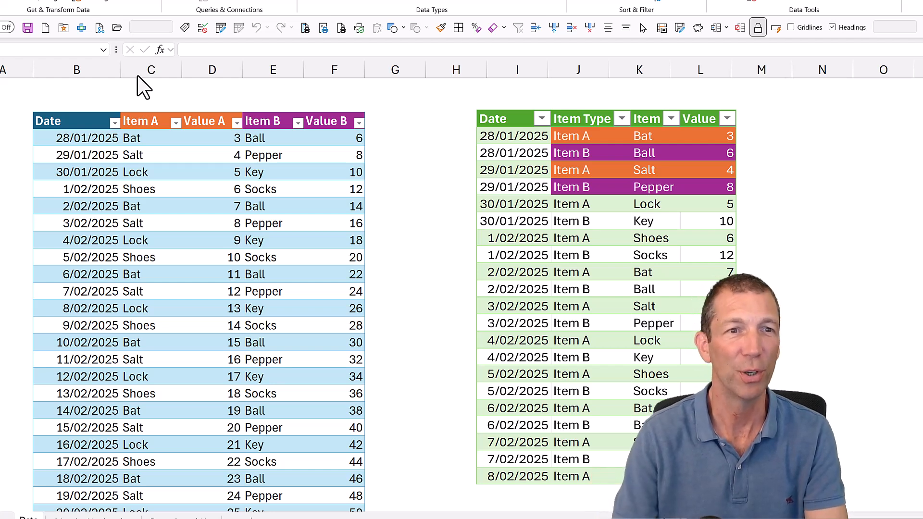
Review the source table's item/value pairs such as Bat 3, Salt 4 and Pepper 8.
left_click_drag(145, 122, 209, 131)
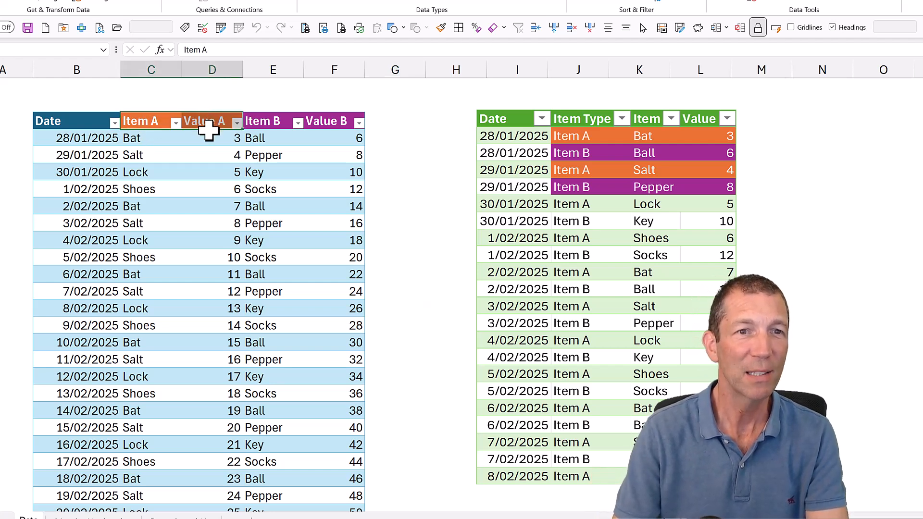
left_click_drag(151, 138, 334, 137)
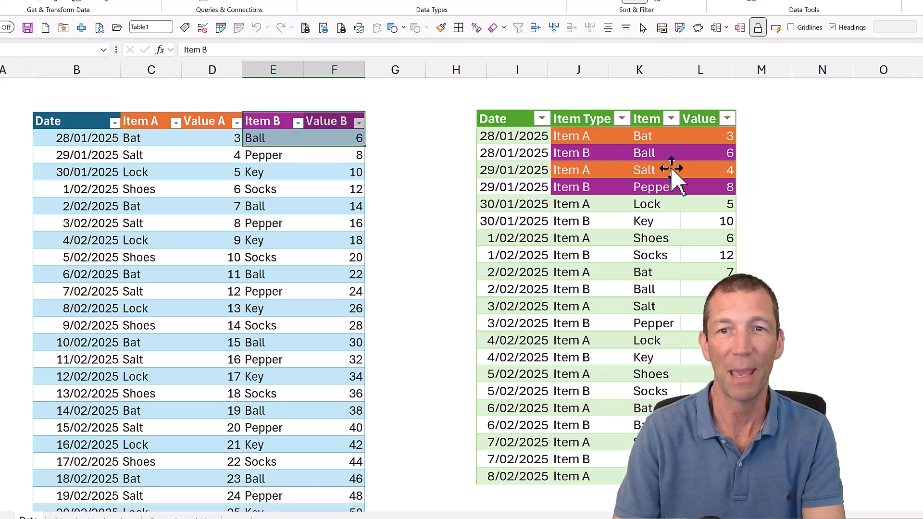
left_click(151, 156)
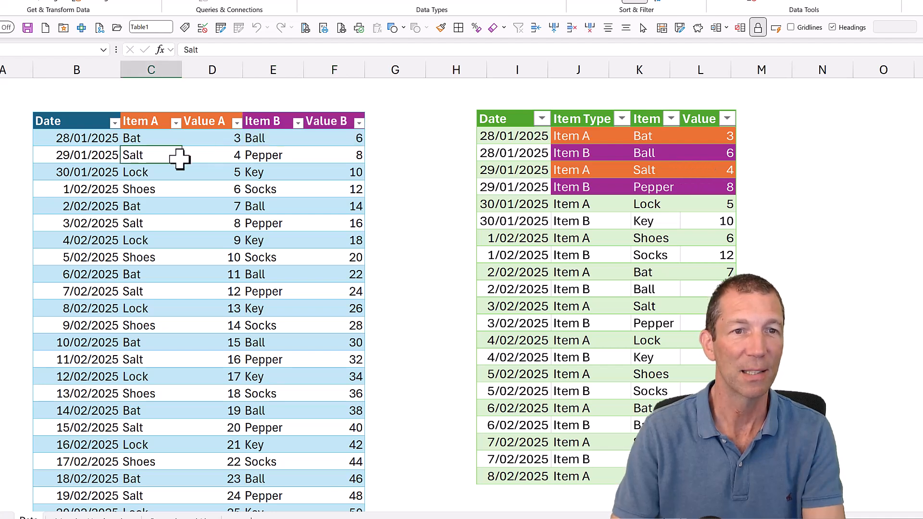
left_click(217, 155)
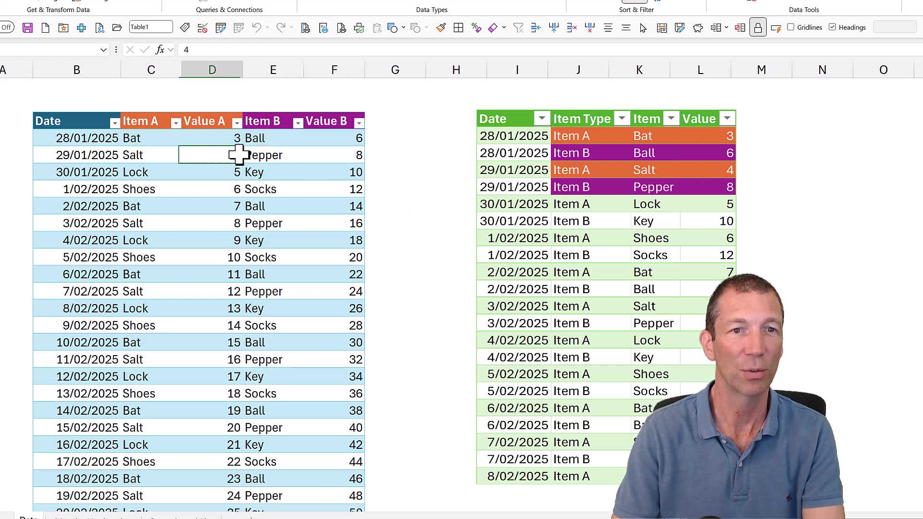
left_click(273, 155)
left_click(353, 155)
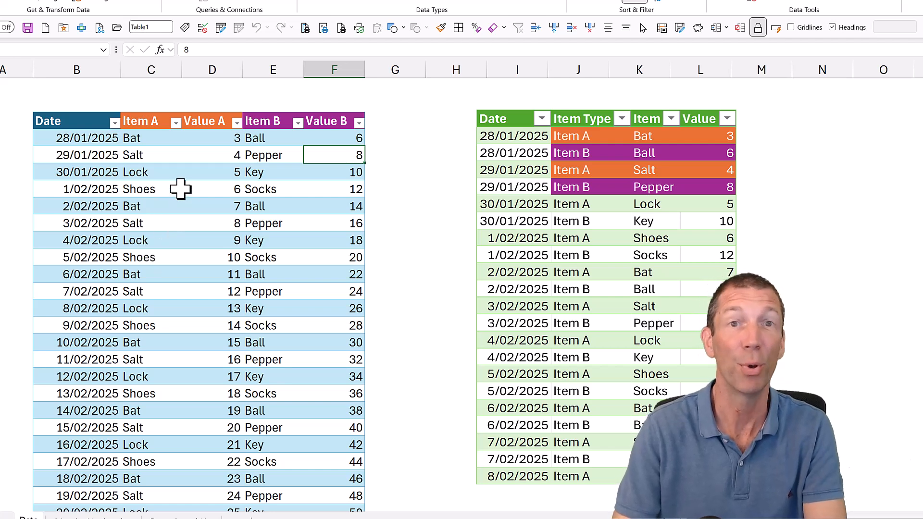
Load the table into Power Query as a query named Start and create a query referencing it.
right_click(186, 189)
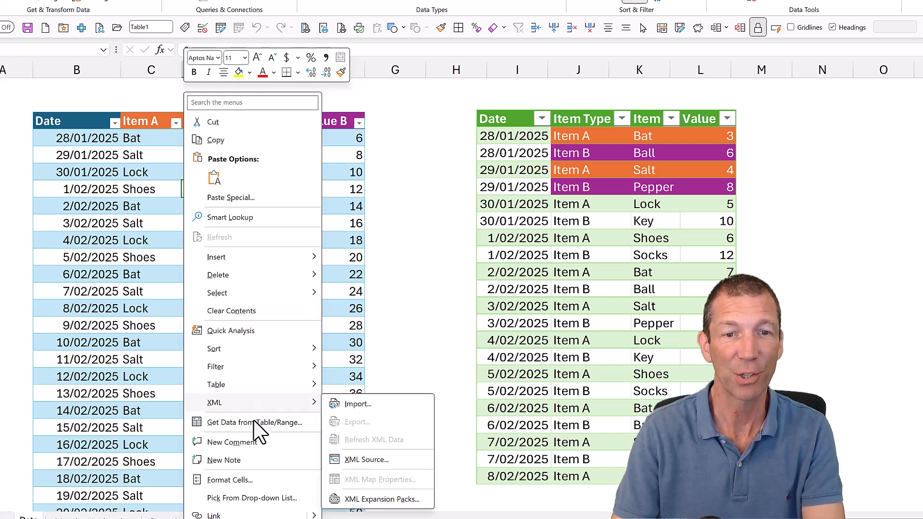
left_click(260, 432)
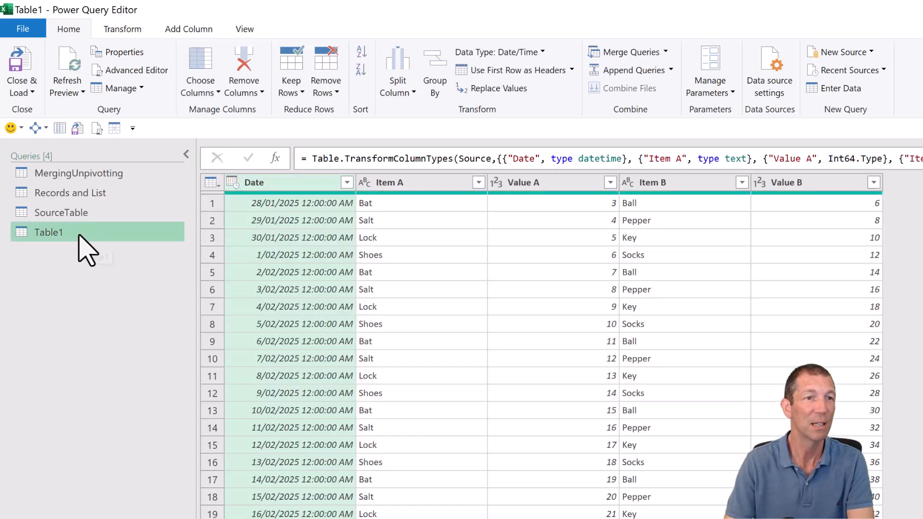
double_click(79, 235)
type("Start")
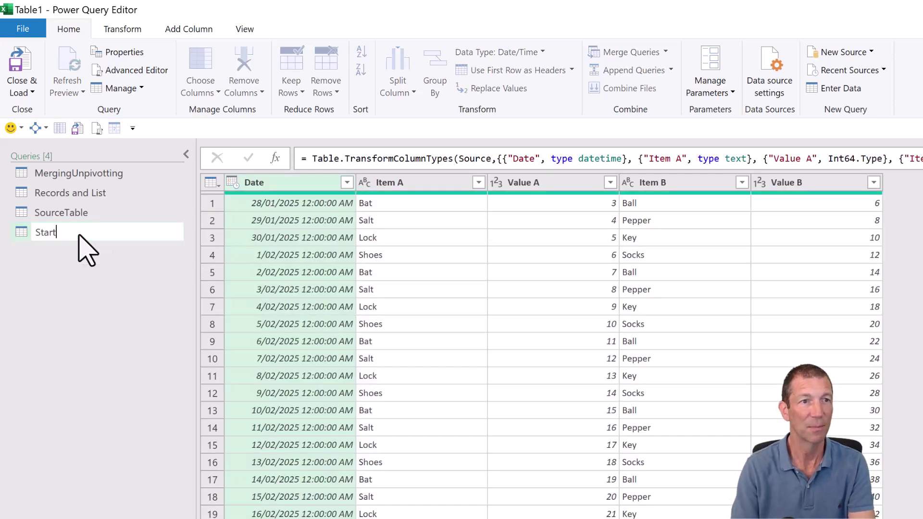
key("Return")
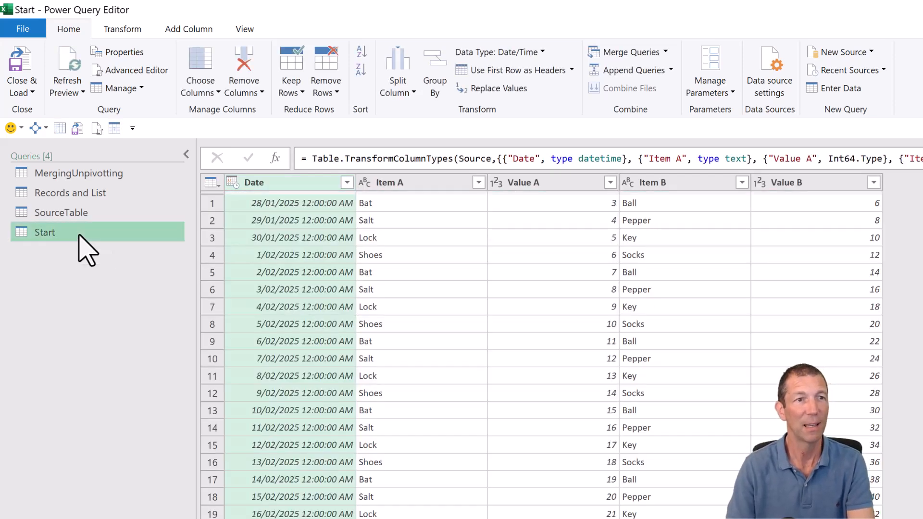
right_click(79, 238)
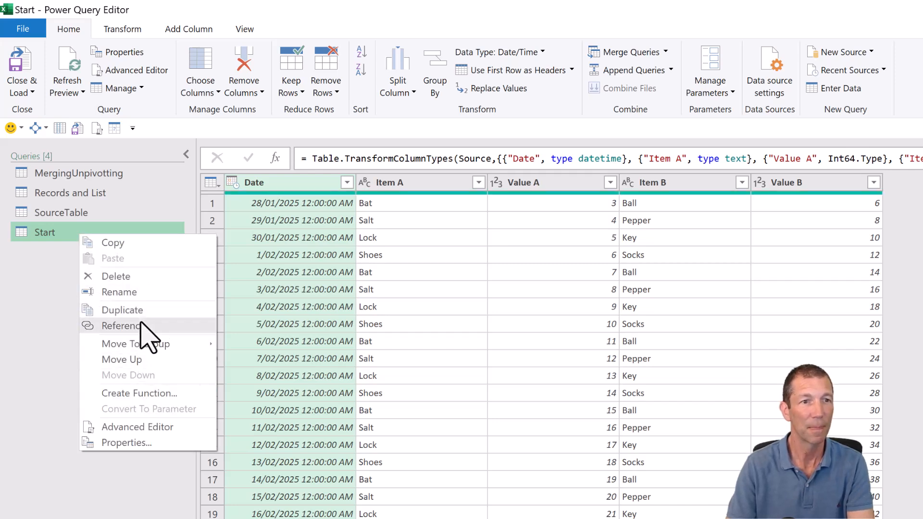
key("Escape")
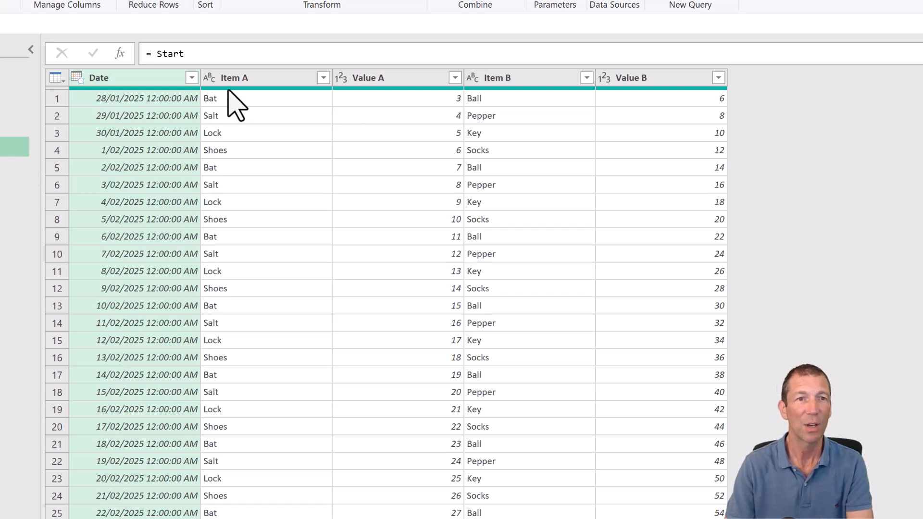
Merge Item A and Value A with a custom | separator into a column named Item A.
left_click(238, 82)
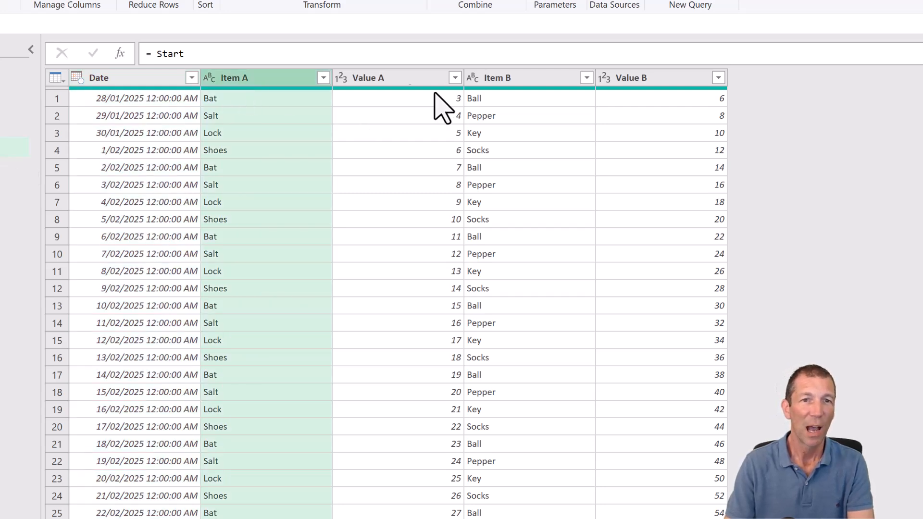
left_click(404, 79, "shift")
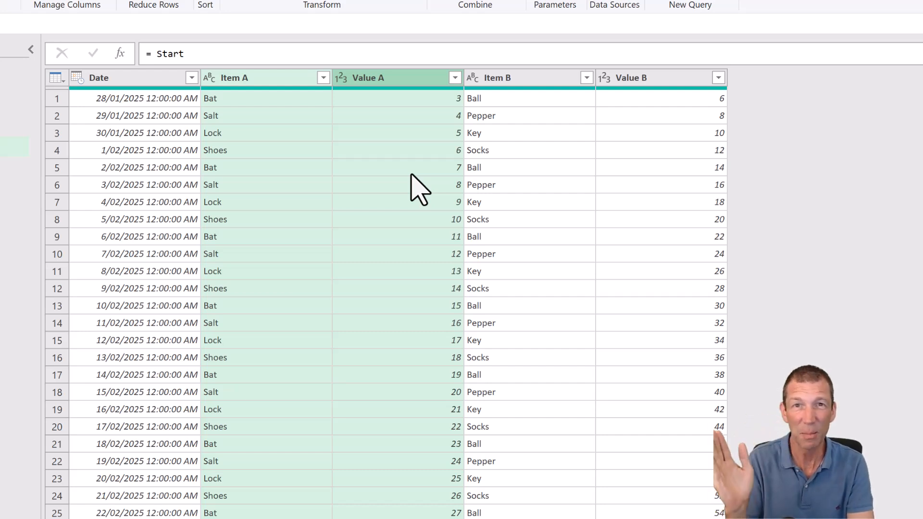
right_click(398, 84)
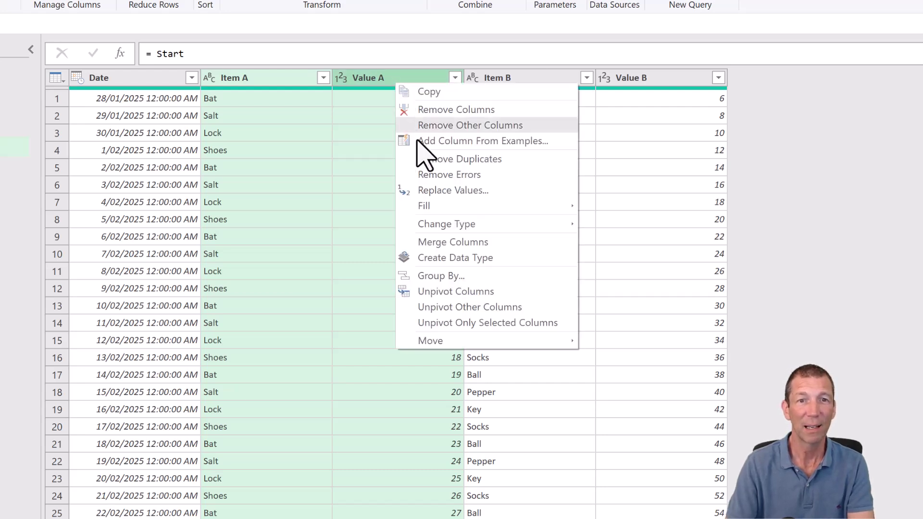
left_click(451, 243)
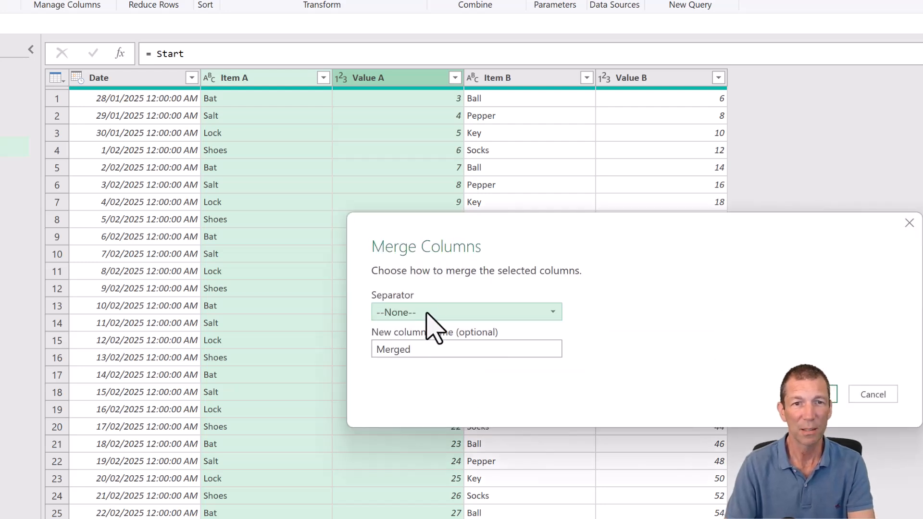
left_click(427, 317)
left_click(421, 444)
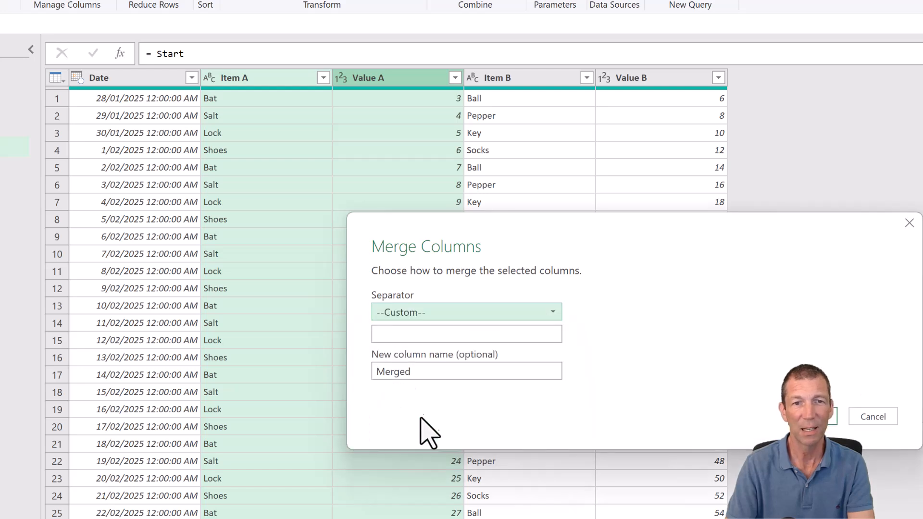
left_click(426, 333)
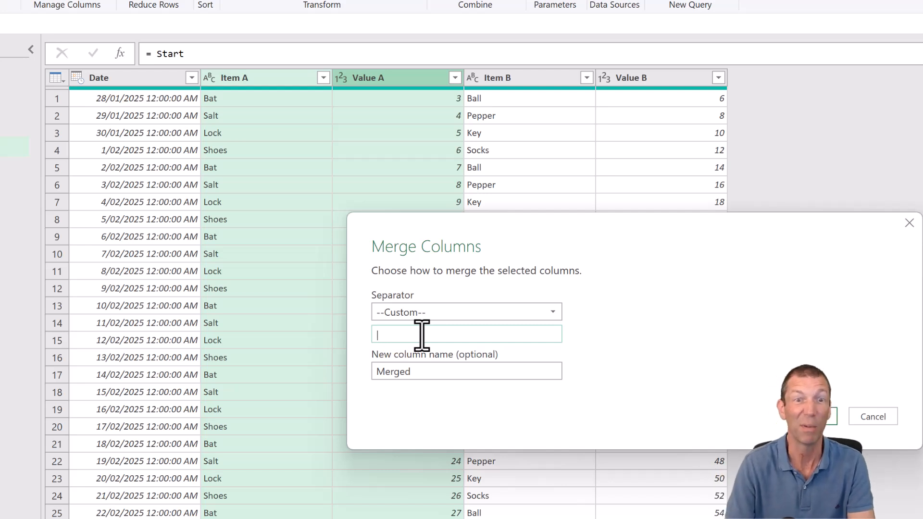
double_click(408, 372)
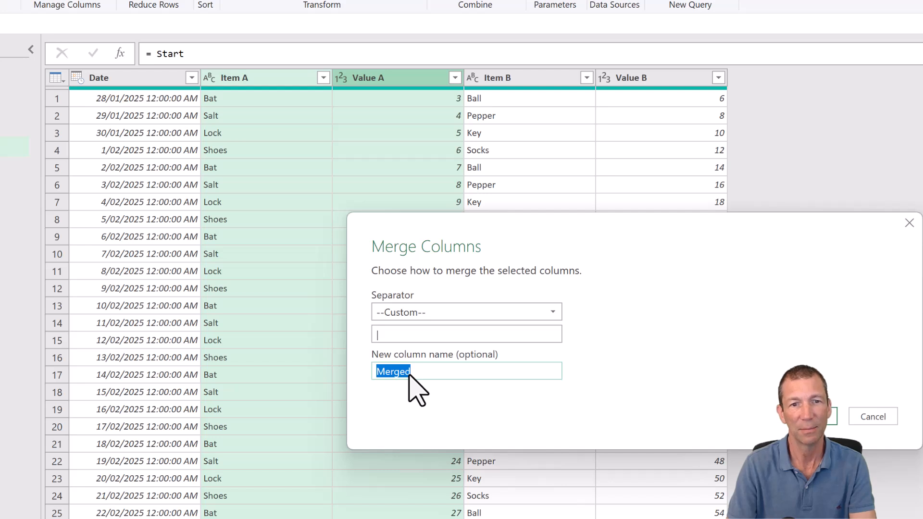
type("Ote,m")
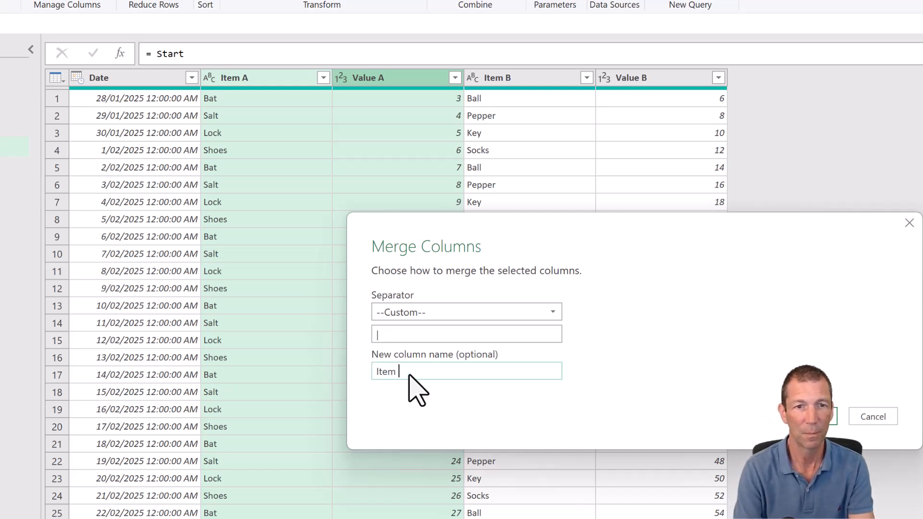
type("A")
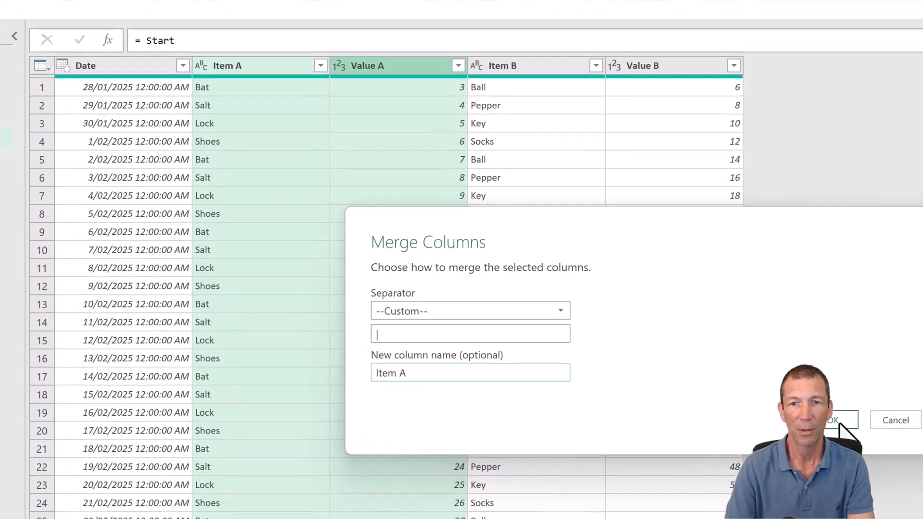
left_click(823, 416)
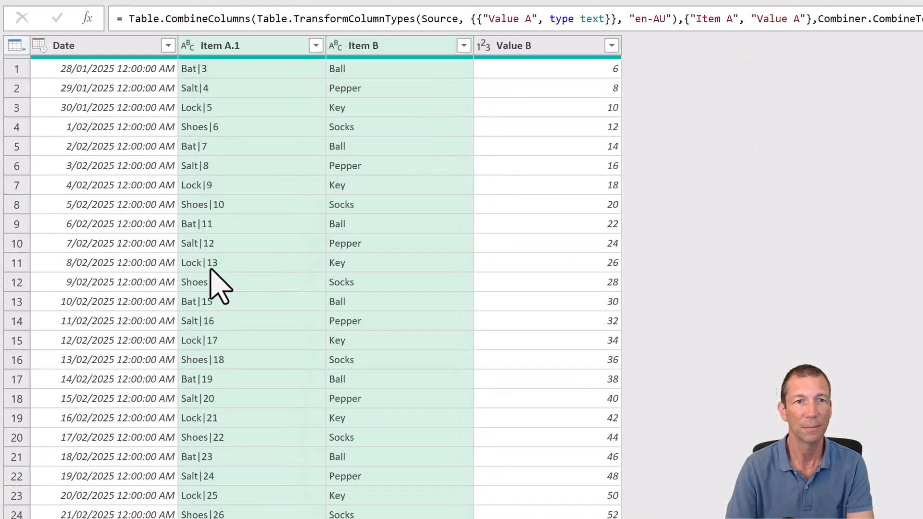
left_click(230, 52)
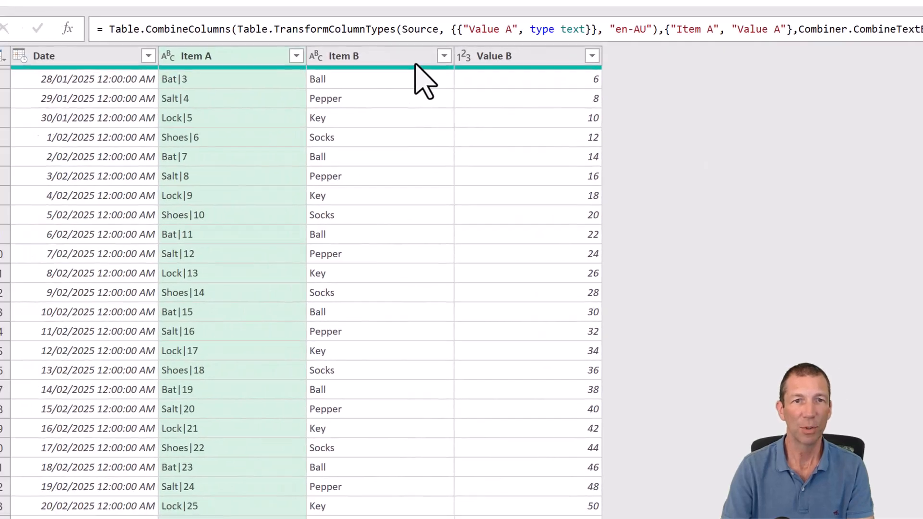
Merge Item B and Value B with a | separator into Item B, removing the .1 suffix in the formula.
left_click(549, 55, "ctrl")
right_click(548, 56)
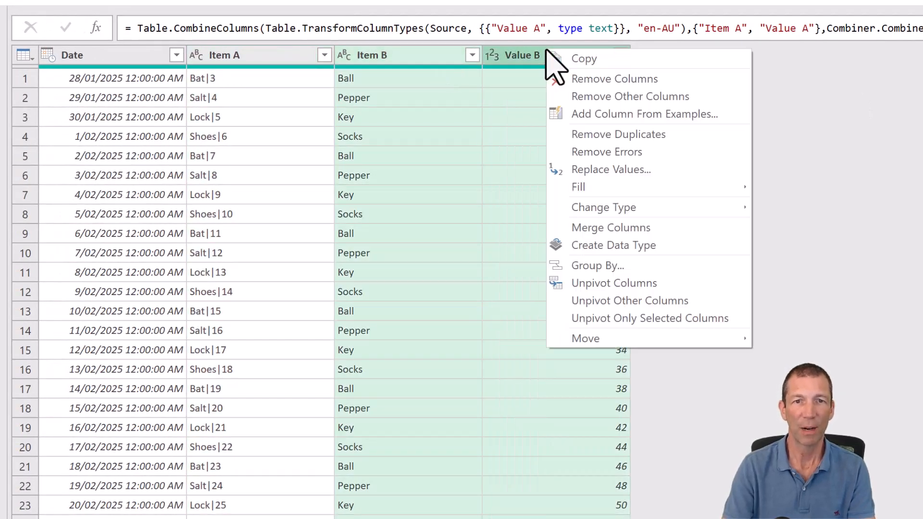
left_click(593, 229)
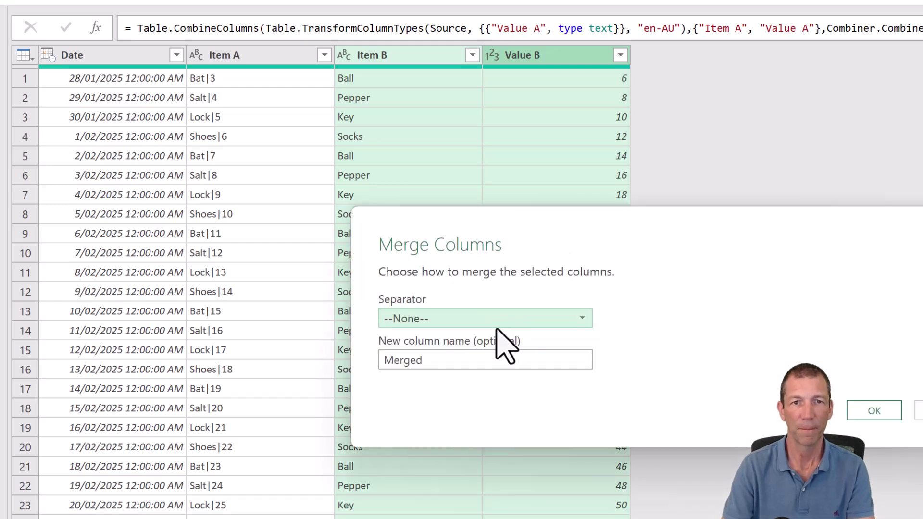
left_click(497, 325)
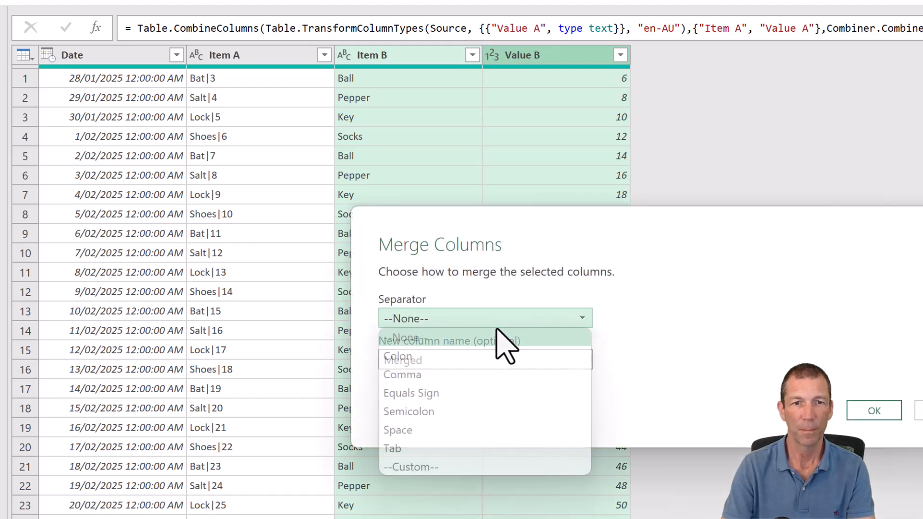
left_click(433, 468)
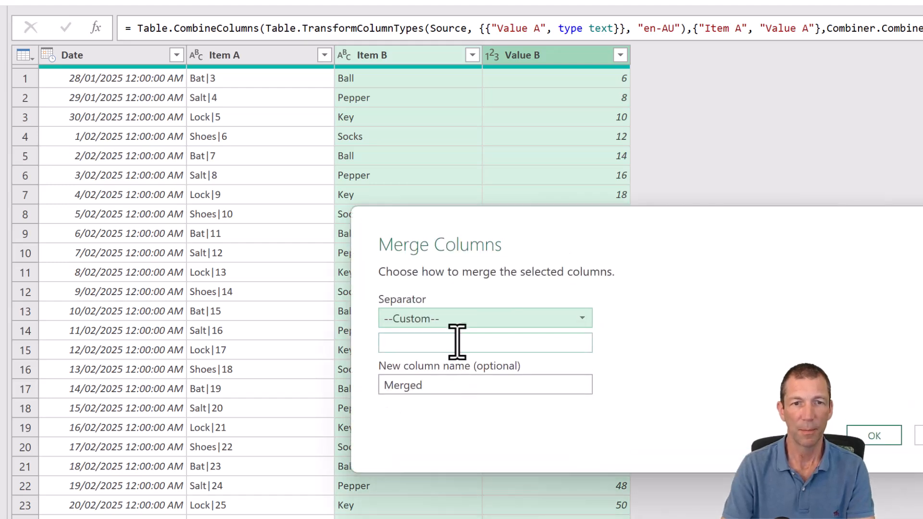
left_click(457, 343)
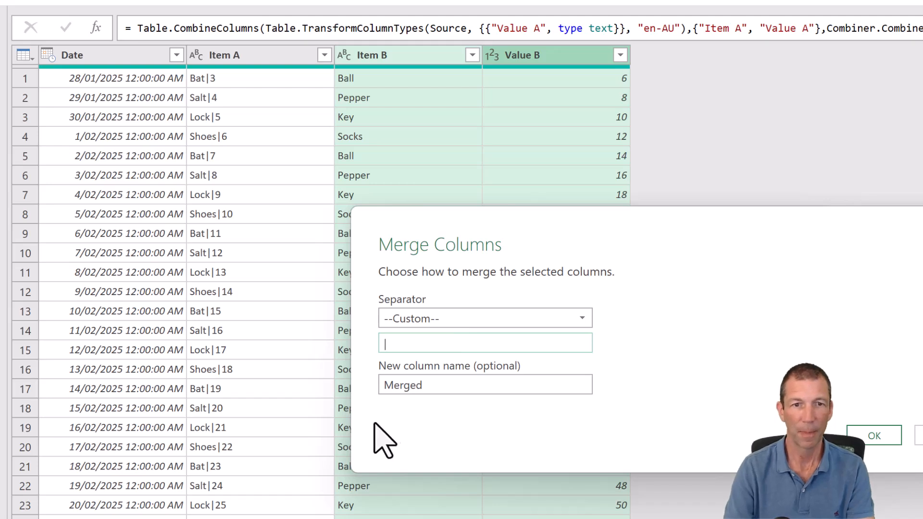
double_click(401, 386)
type("O")
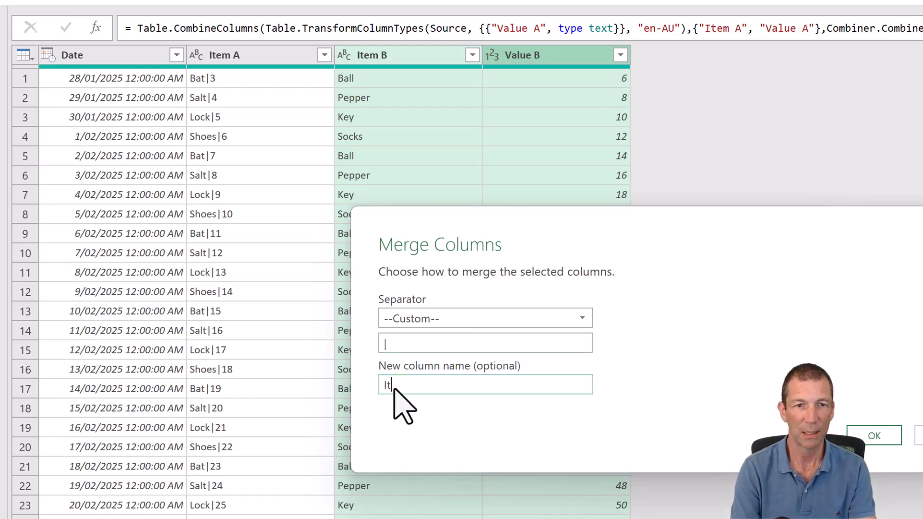
left_click(865, 435)
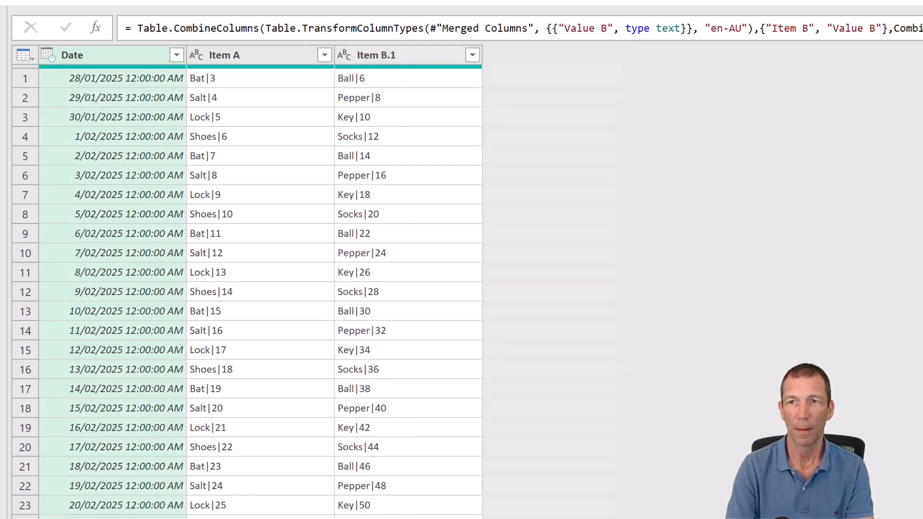
left_click(127, 28)
left_click(167, 45)
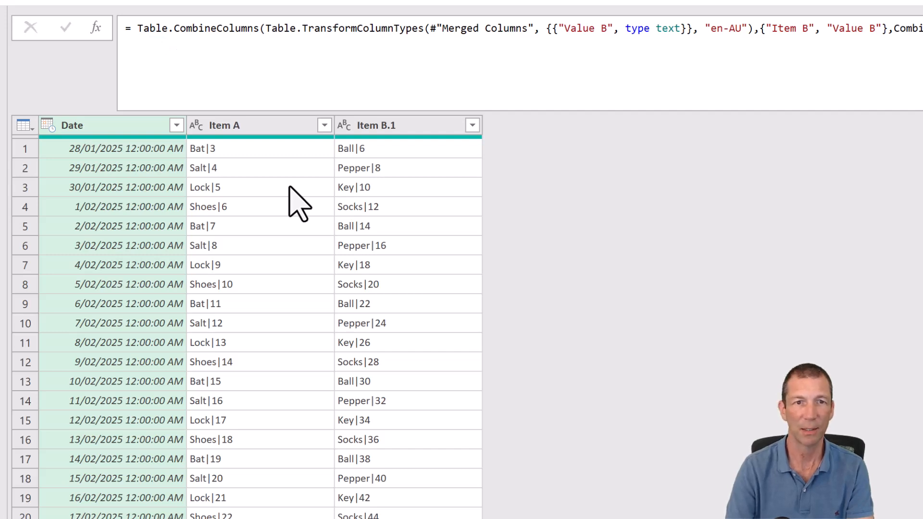
Unpivot every column except Date into Attribute and Value rows like Item A / Bat|3.
right_click(94, 130)
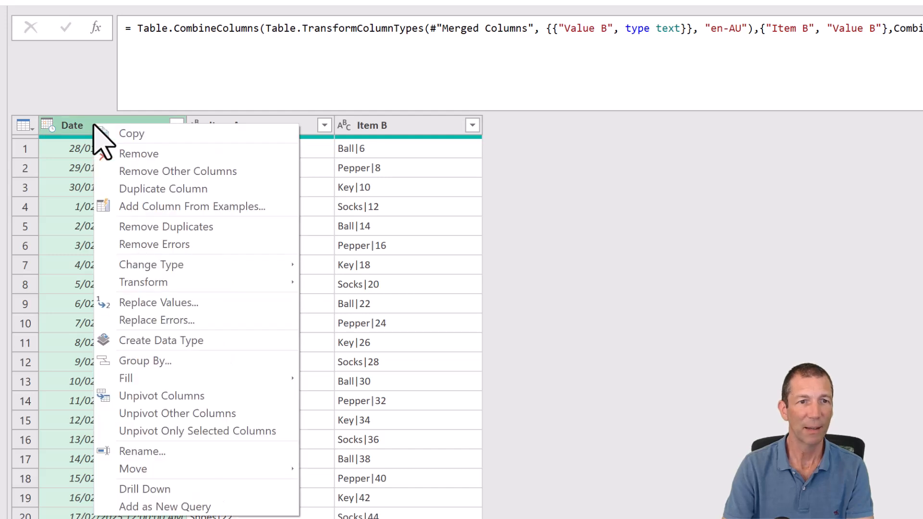
left_click(148, 418)
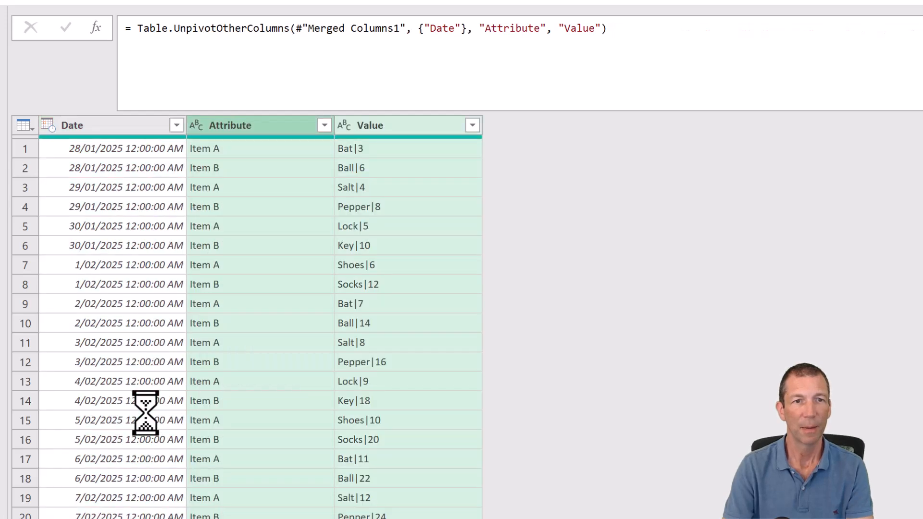
left_click(245, 149)
left_click(238, 188)
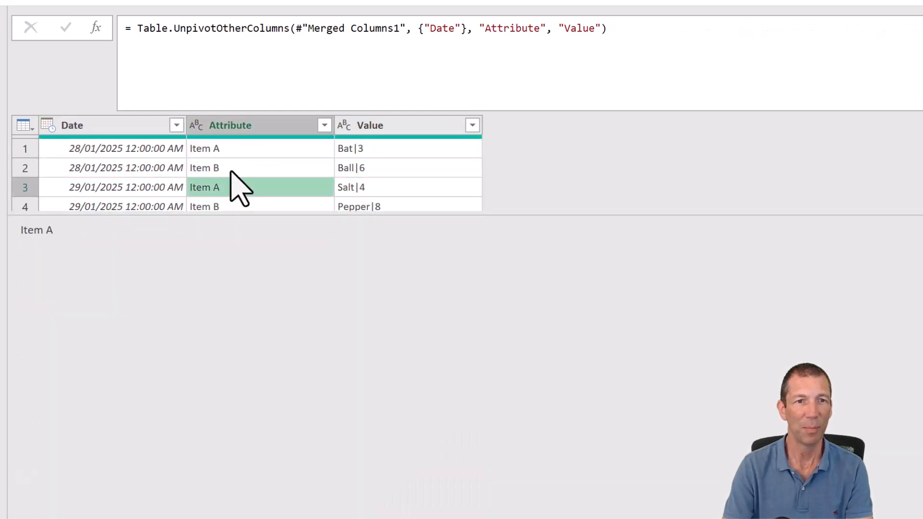
left_click(238, 149)
left_click(400, 126)
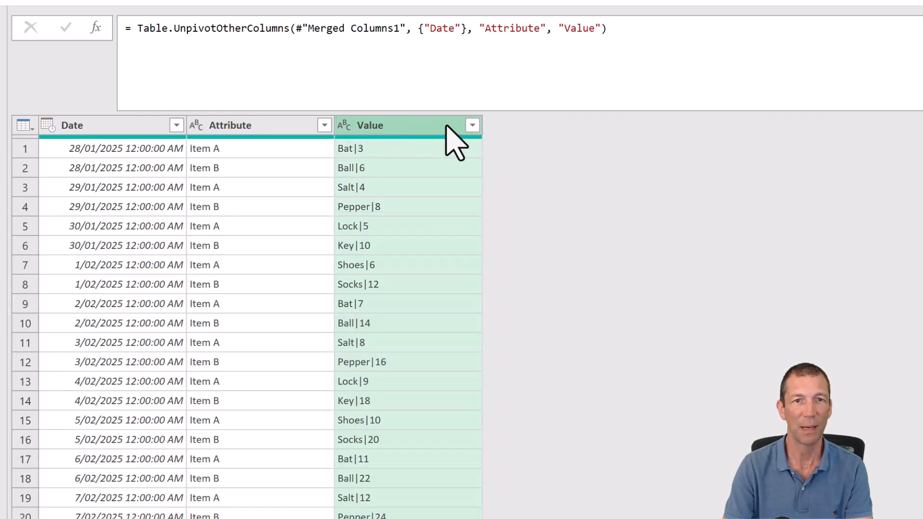
Split the Value column at the pipe delimiter into Value.1 names and Value.2 numbers.
right_click(444, 129)
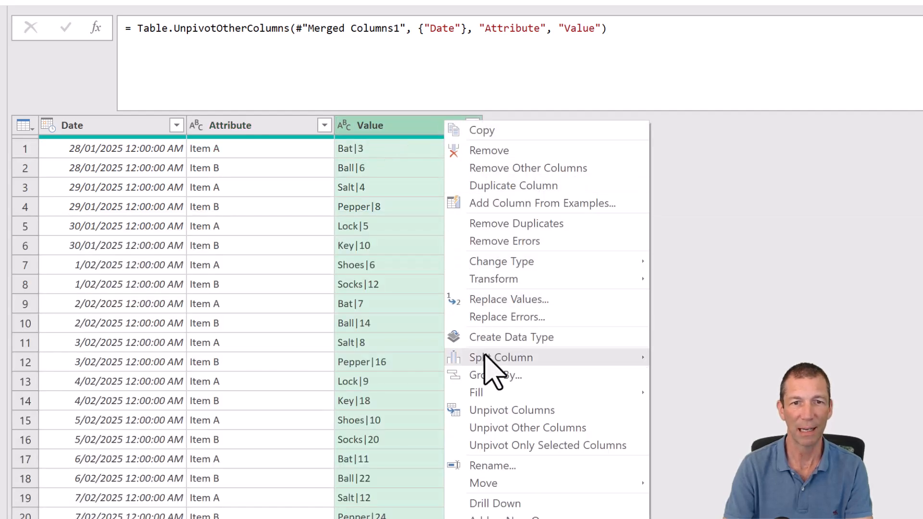
mouse_move(501, 358)
left_click(681, 358)
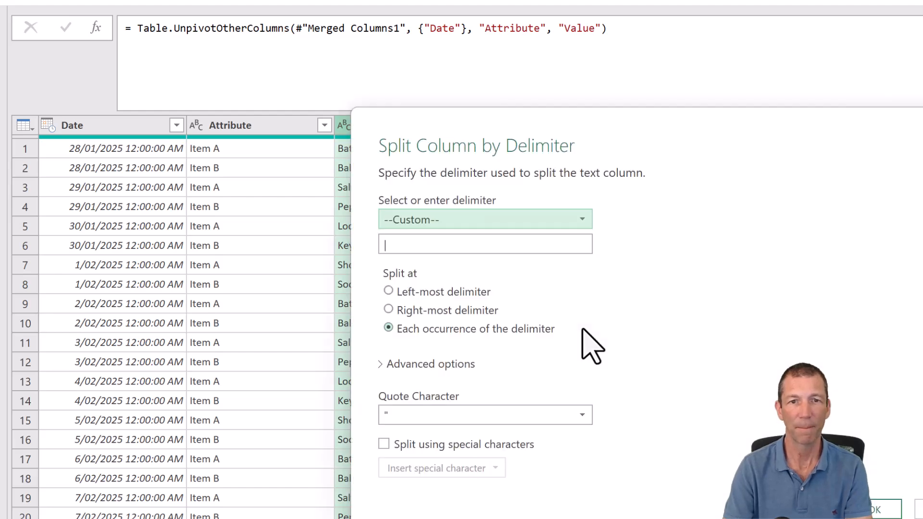
left_click(880, 509)
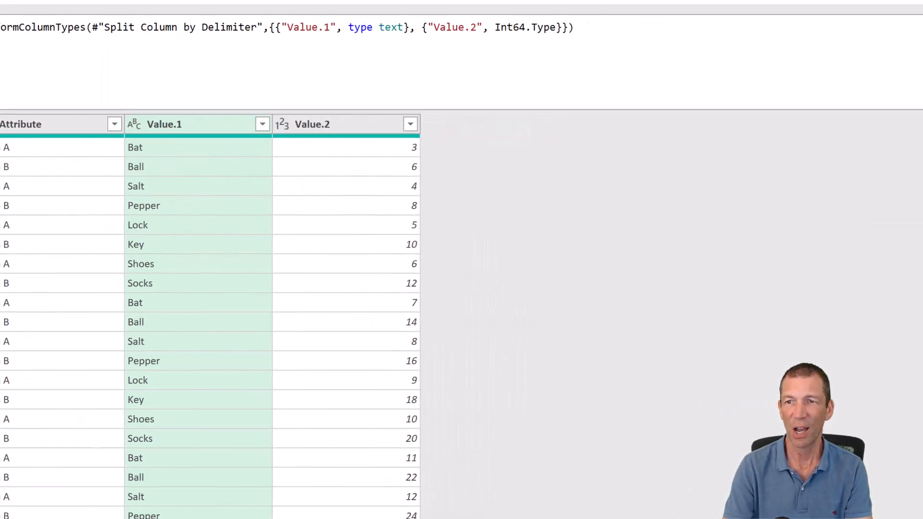
Delete the Changed Type step and rename the split columns to Item and Value in the formula.
left_click(789, 275)
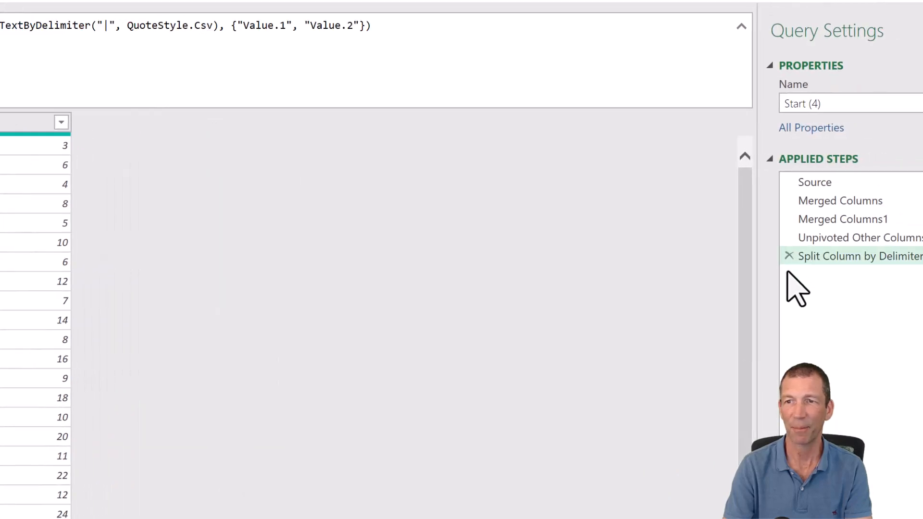
double_click(280, 25)
left_click_drag(282, 26, 371, 30)
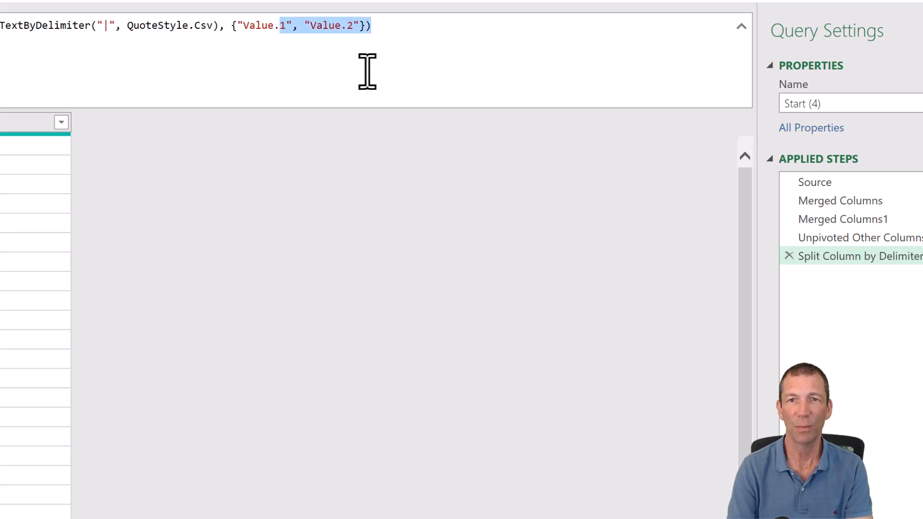
key("Left")
key("BackSpace")
key("BackSpace")
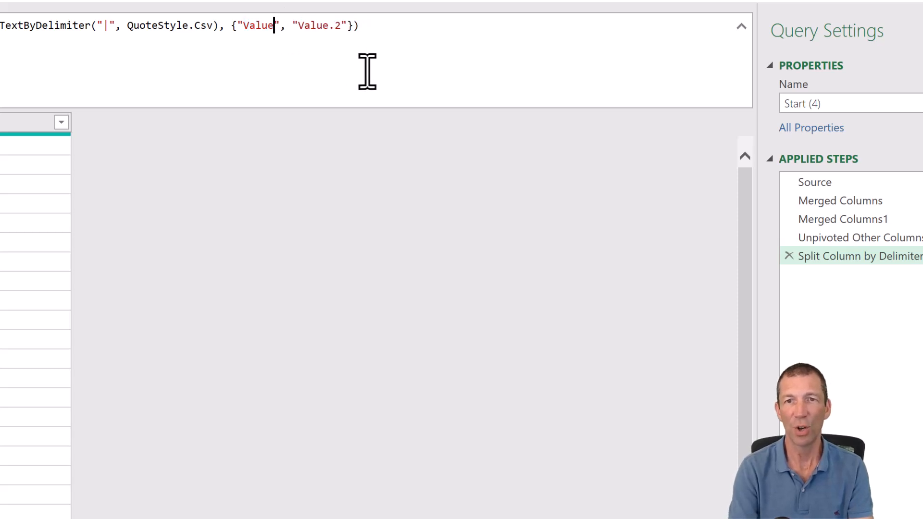
key("BackSpace")
key("BackSpace")
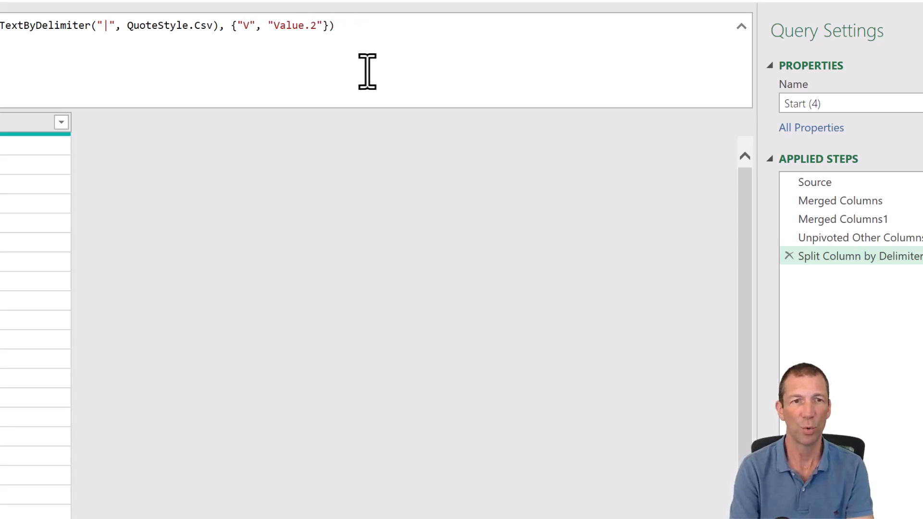
key("BackSpace")
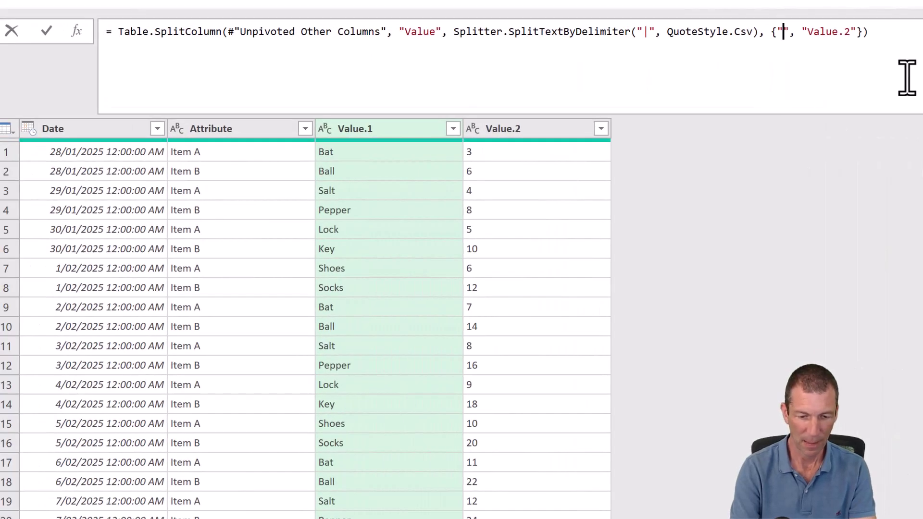
type("It")
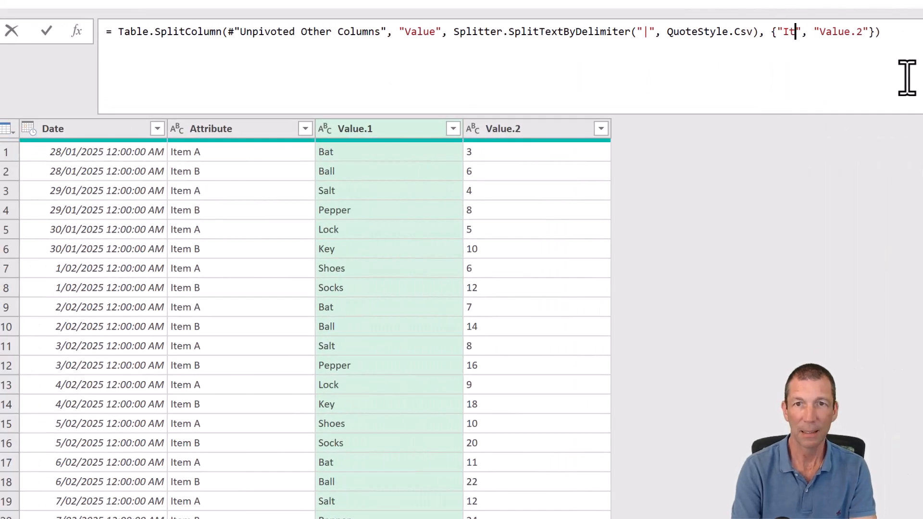
type("em")
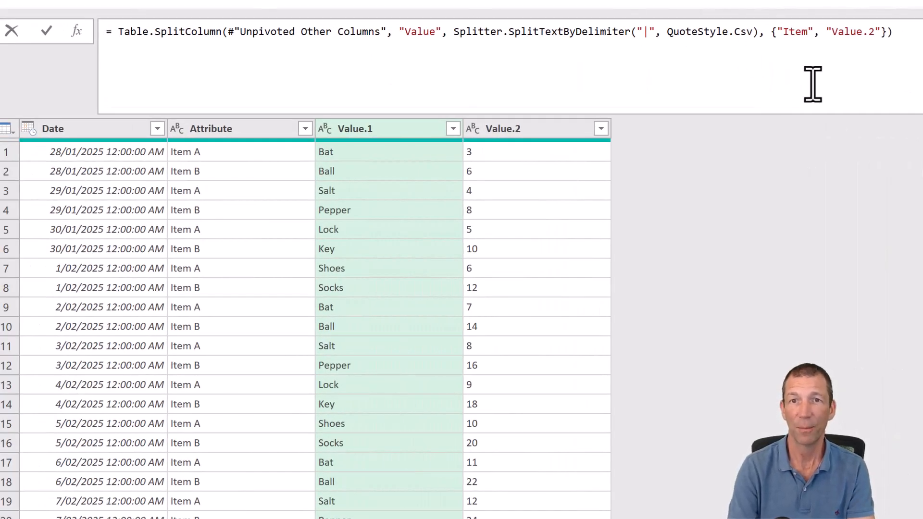
left_click(874, 31)
key("BackSpace")
key("BackSpace")
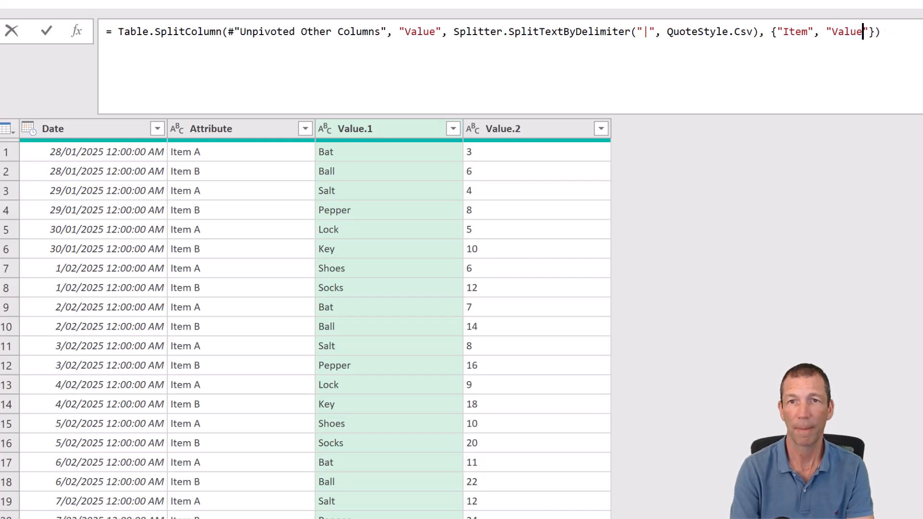
key("Return")
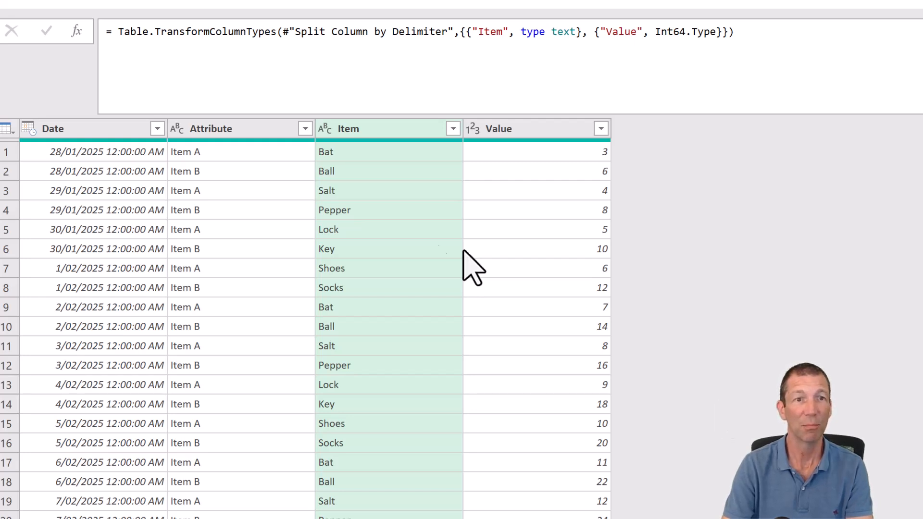
Rename Attribute to Item Type by editing the unpivot step's formula.
left_click(242, 131)
double_click(243, 132)
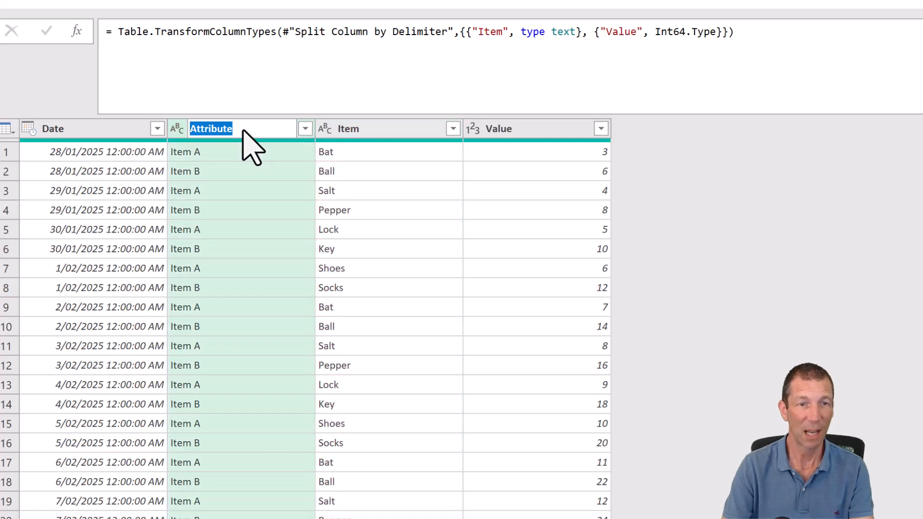
type("Item")
key("Escape")
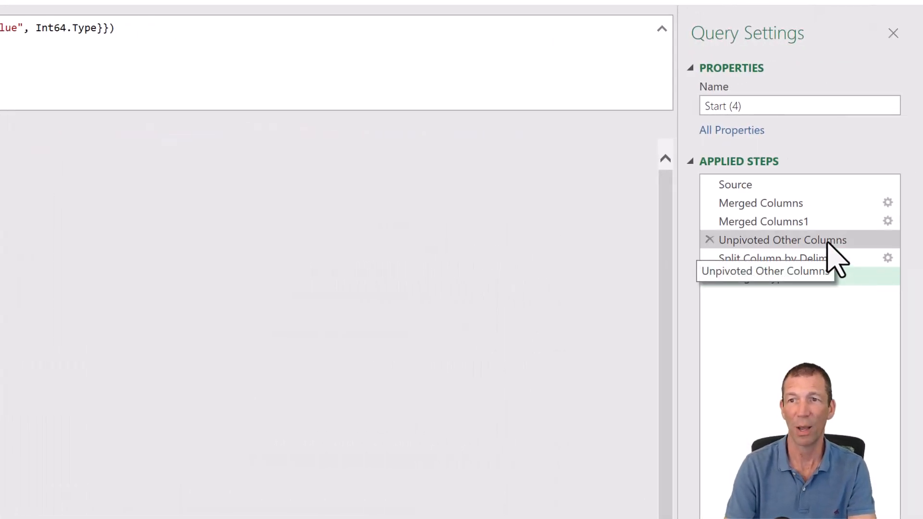
left_click(829, 245)
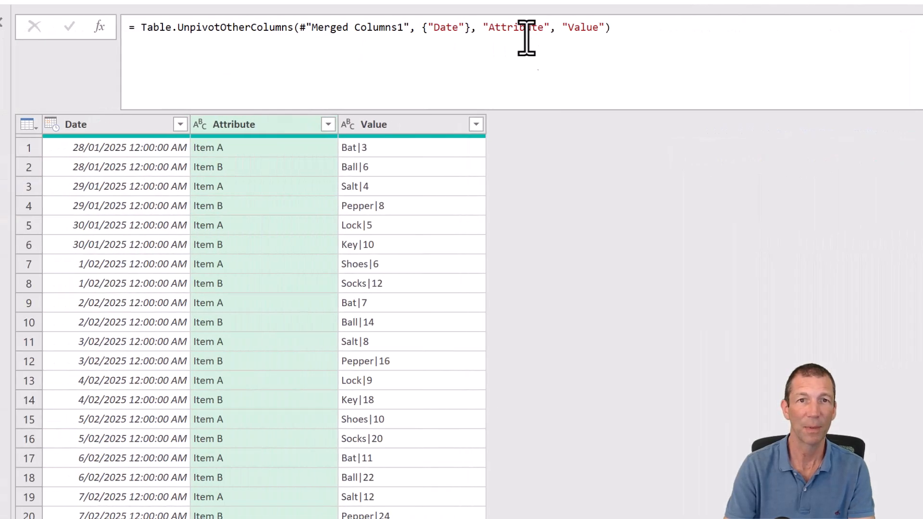
double_click(527, 28)
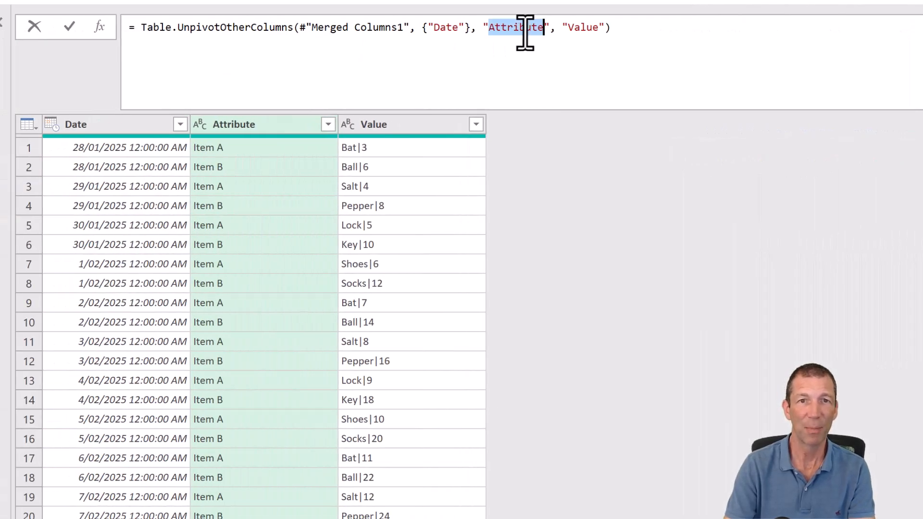
type("Item ")
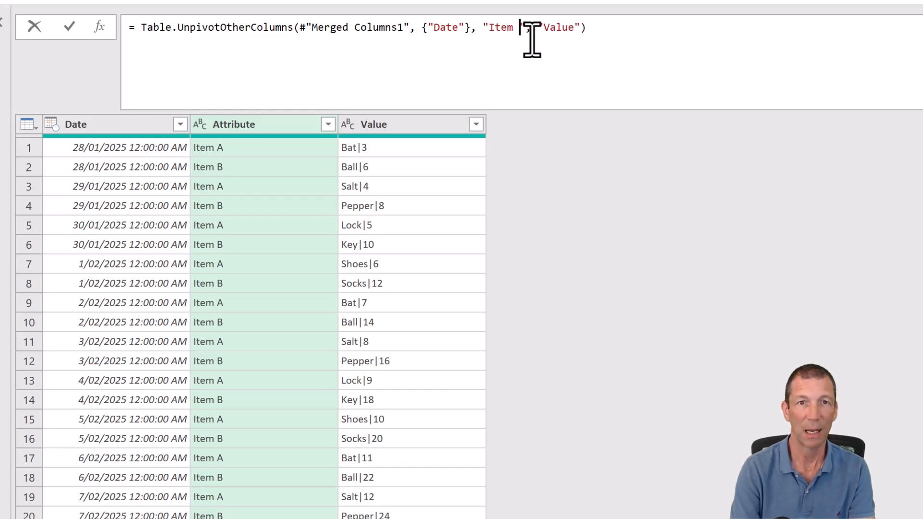
type("Type")
key("Return")
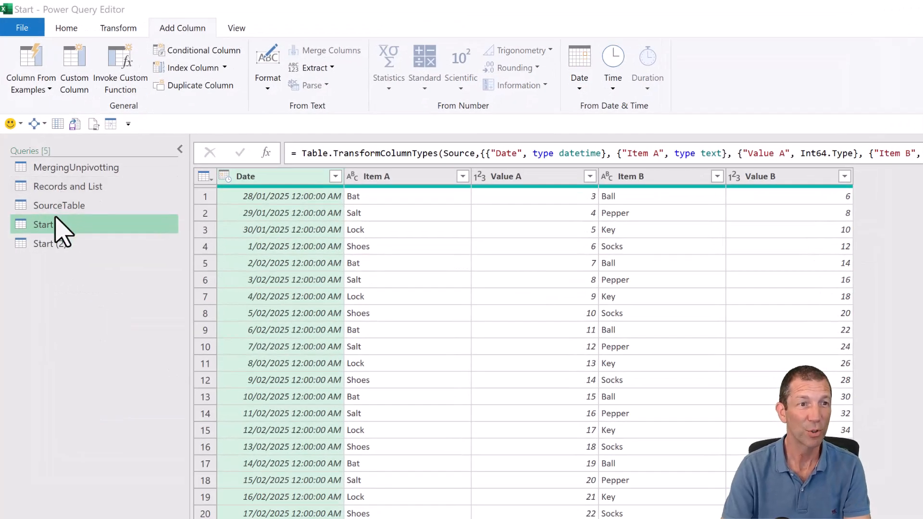
Create a Start (3) query referencing Start and begin a custom column.
right_click(43, 224)
left_click(98, 304)
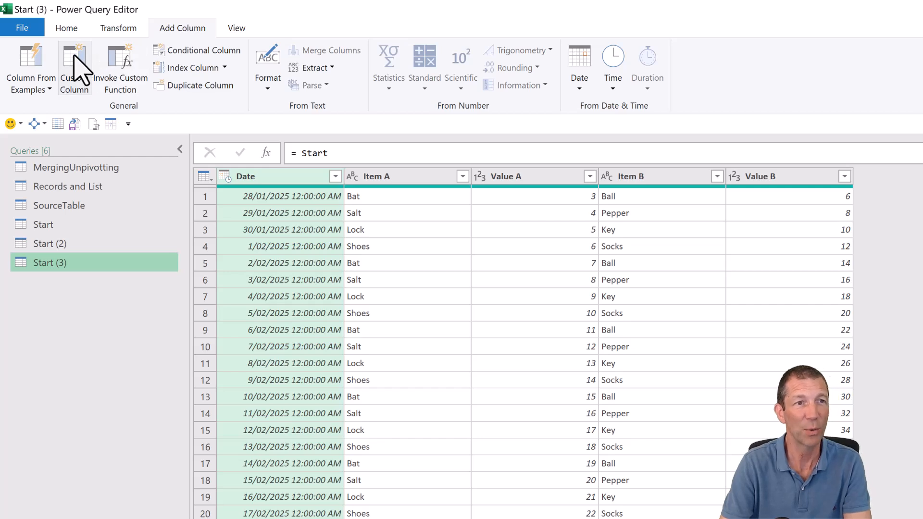
left_click(75, 68)
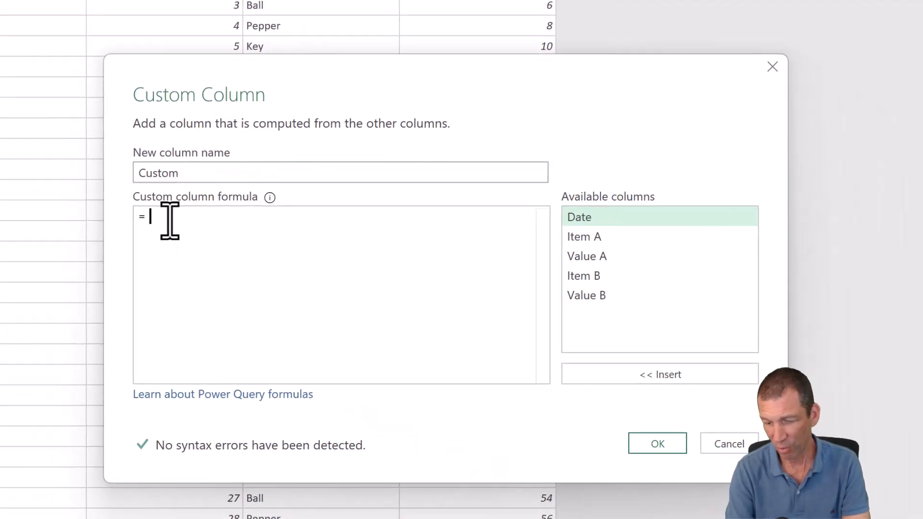
type("{")
Write the first list record for Item A using the Item A and Value A column references.
key("Return")
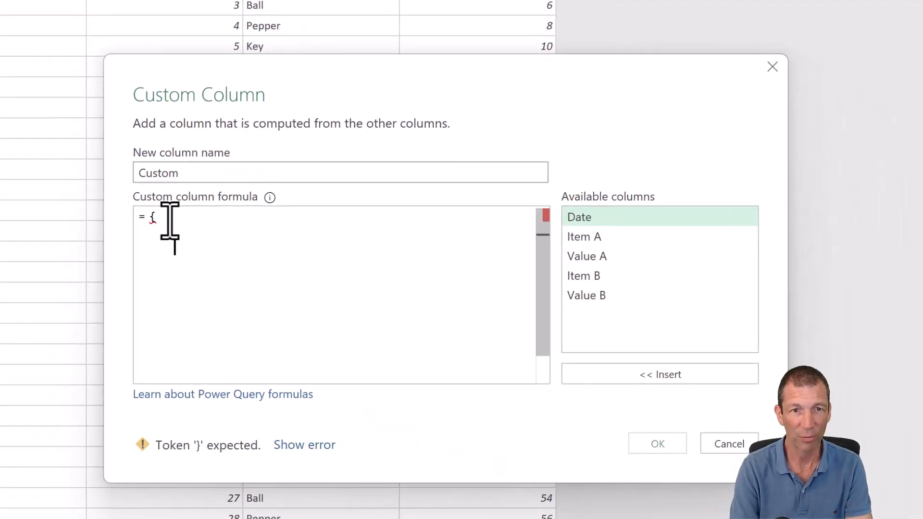
key("Return")
type("}")
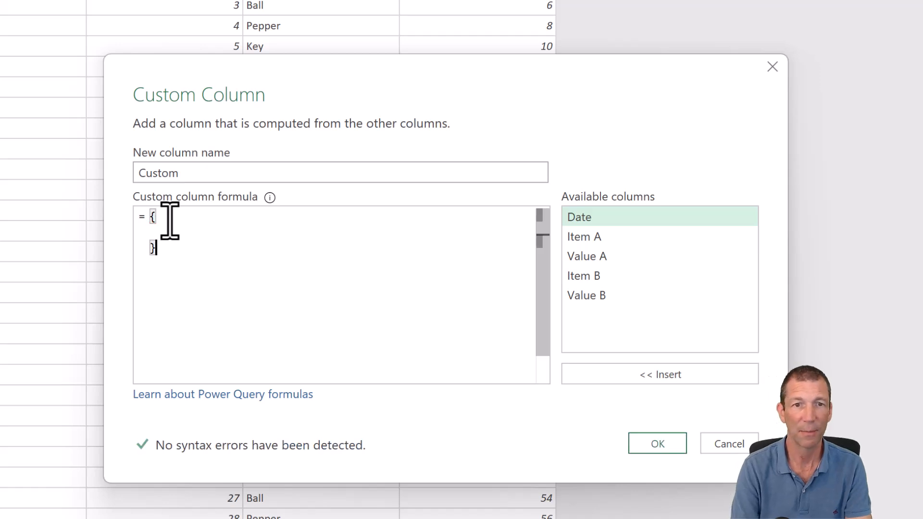
key("Up")
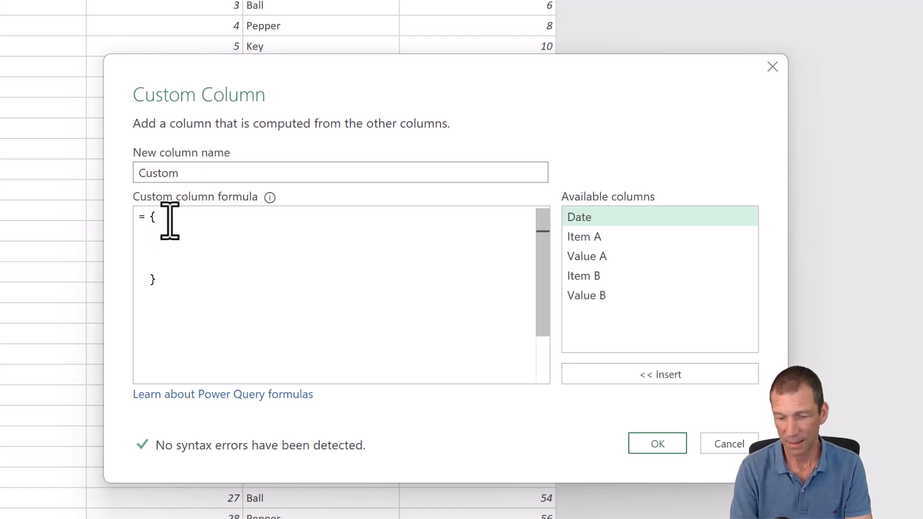
type("[")
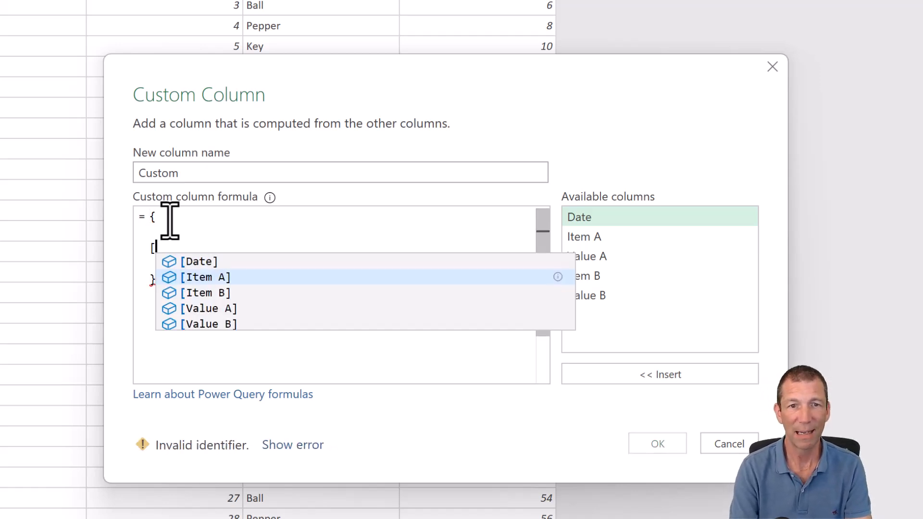
type(" I")
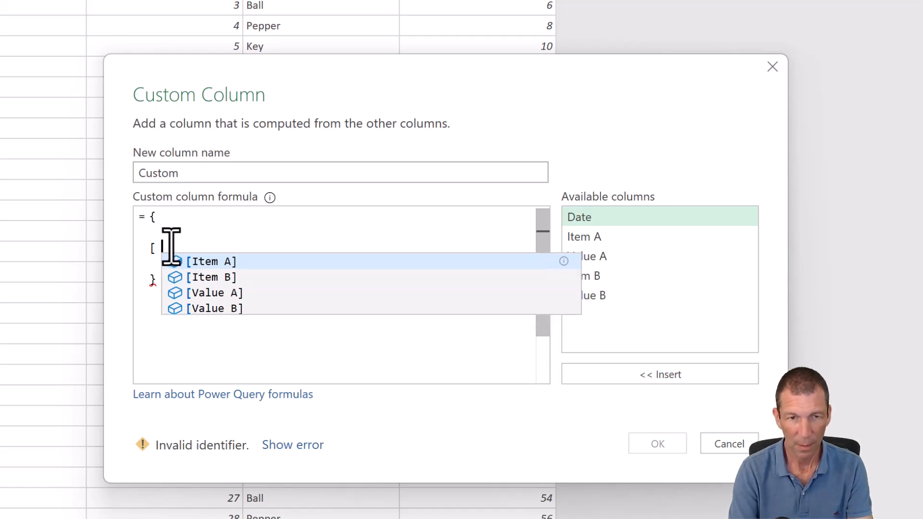
type("temType")
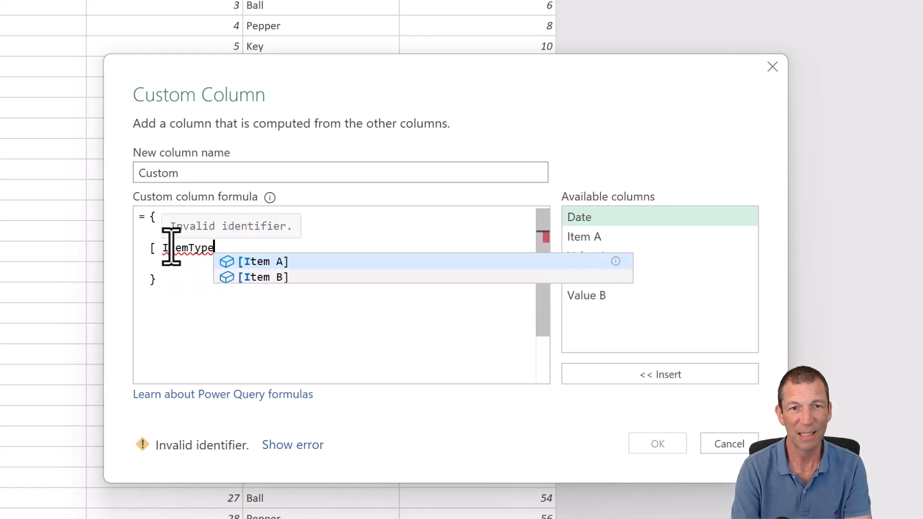
key("Escape")
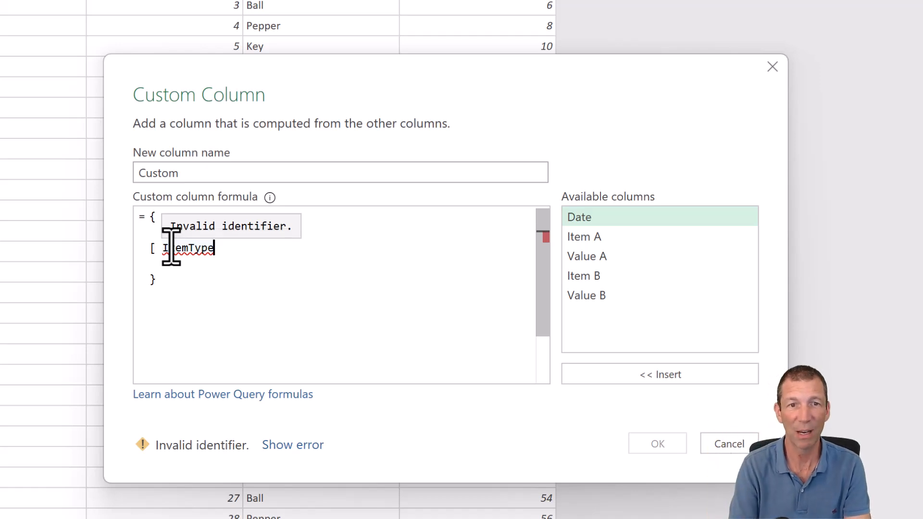
type(" = \"Item A")
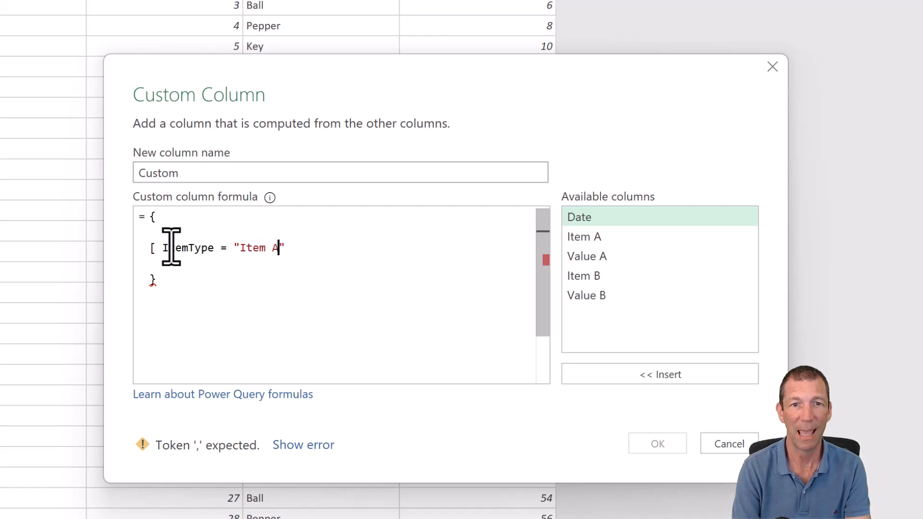
type(", Item")
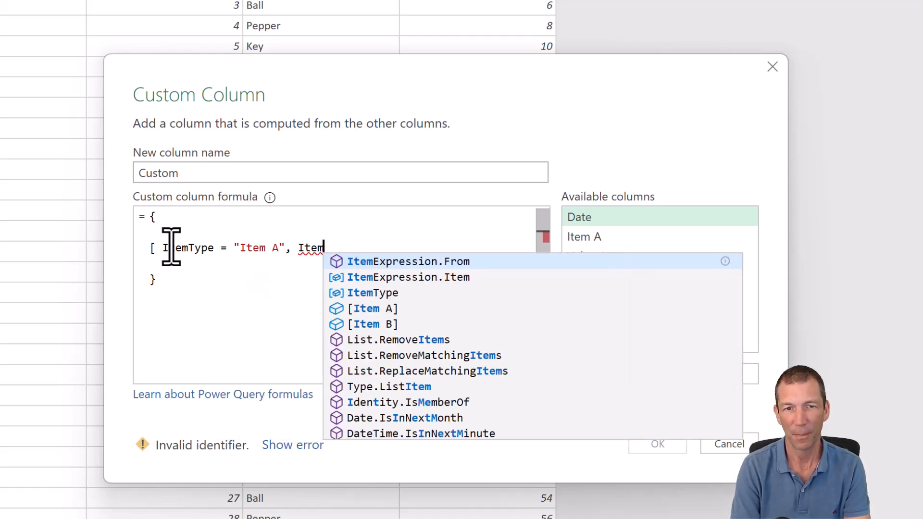
type("= ")
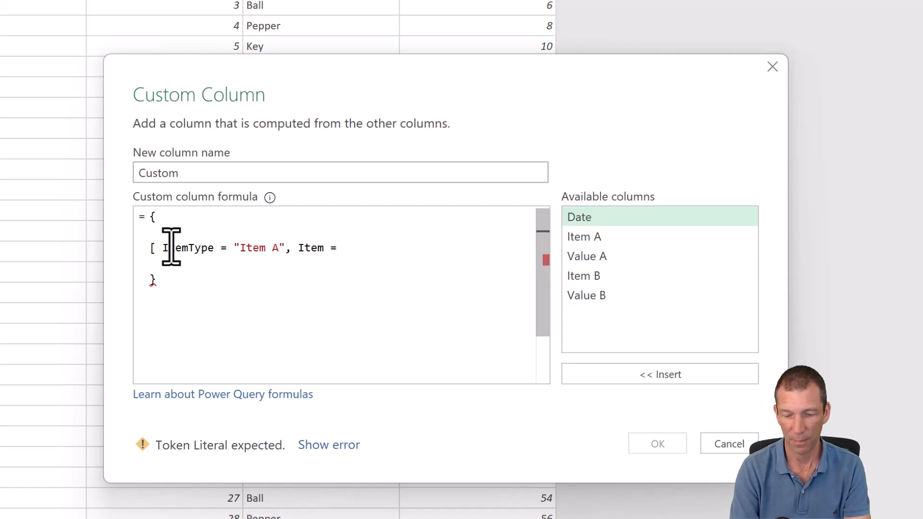
type("[")
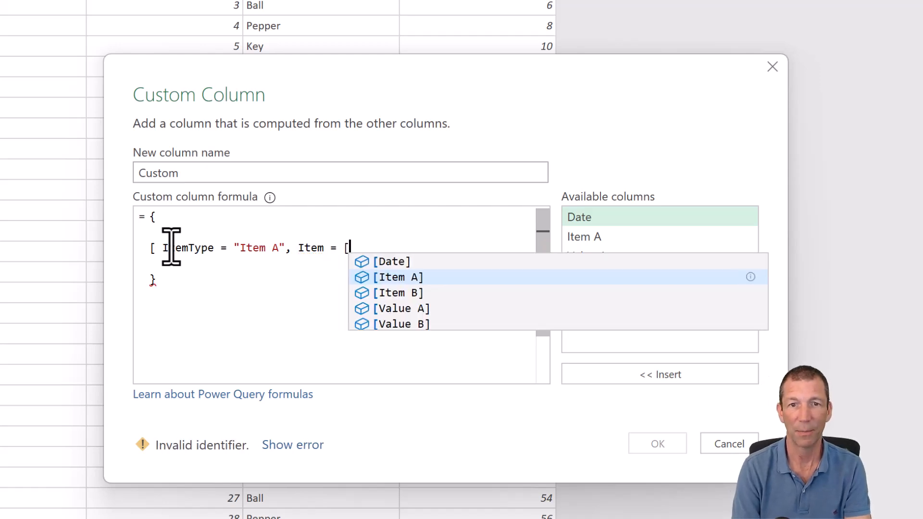
key("Tab")
type(",")
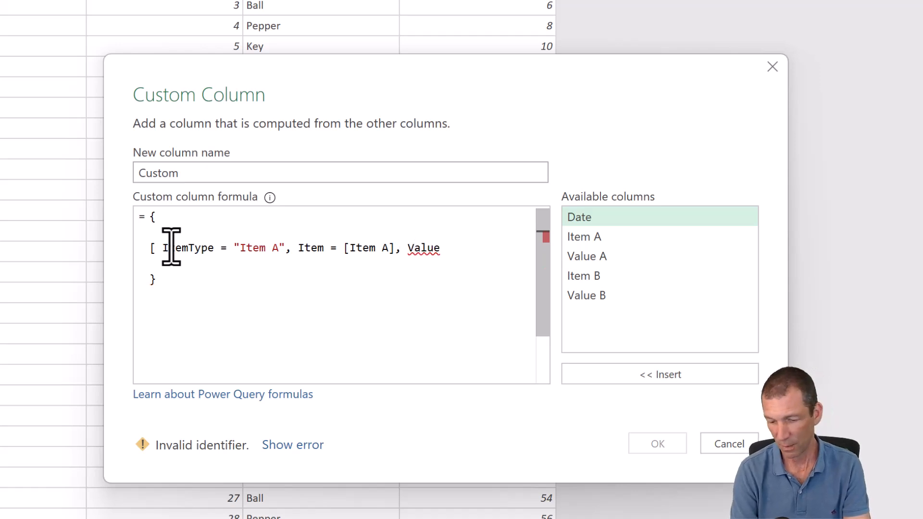
type(" =[")
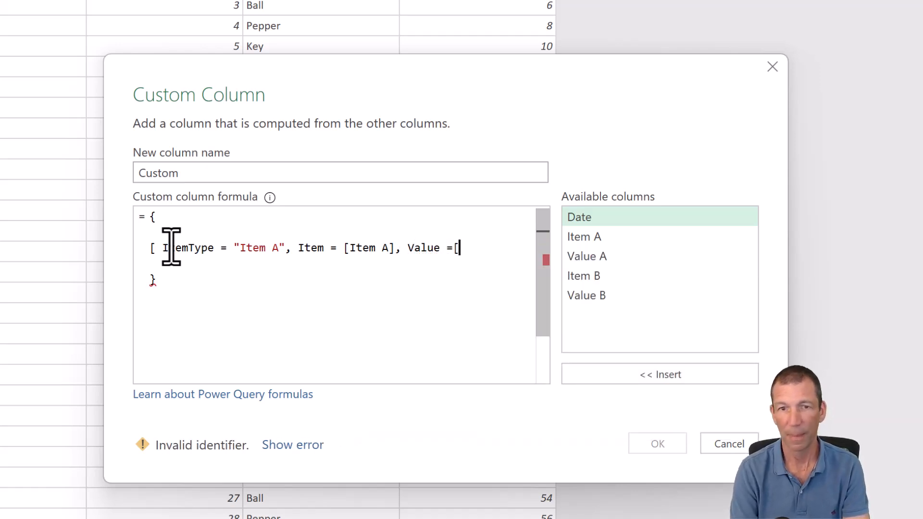
key("Down")
key("Down")
key("Down")
key("Up")
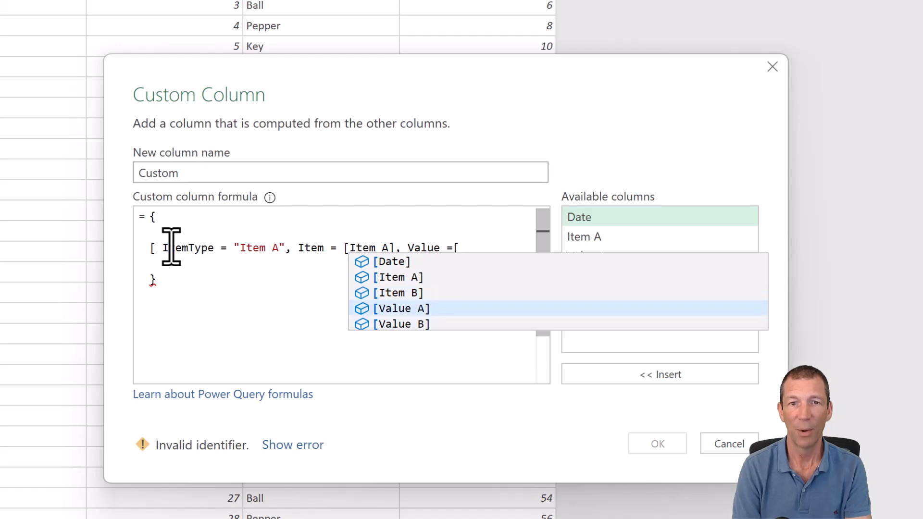
key("Tab")
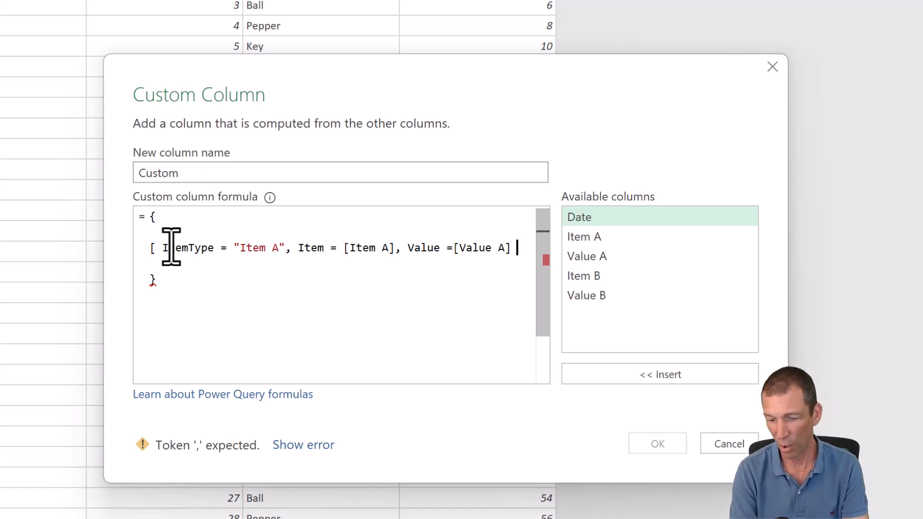
type("],")
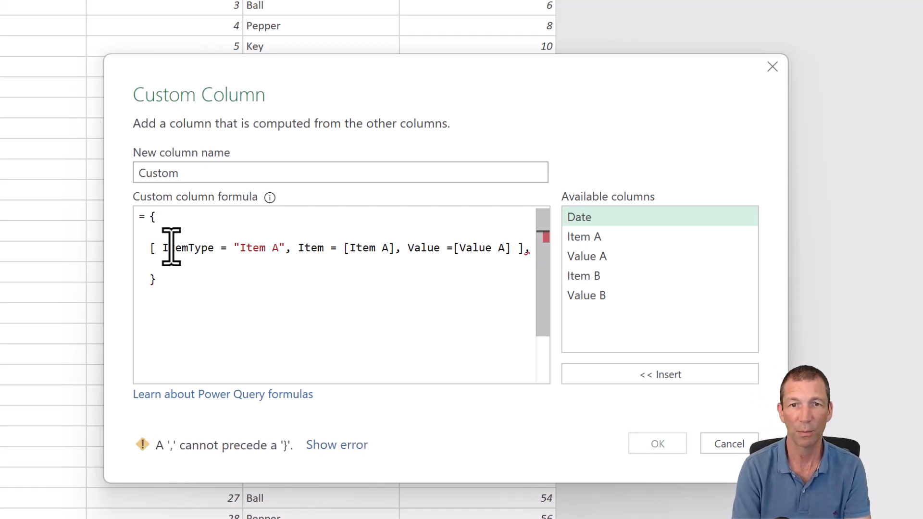
Duplicate the record line as Item B with Item B references and confirm the custom column.
key("shift+End")
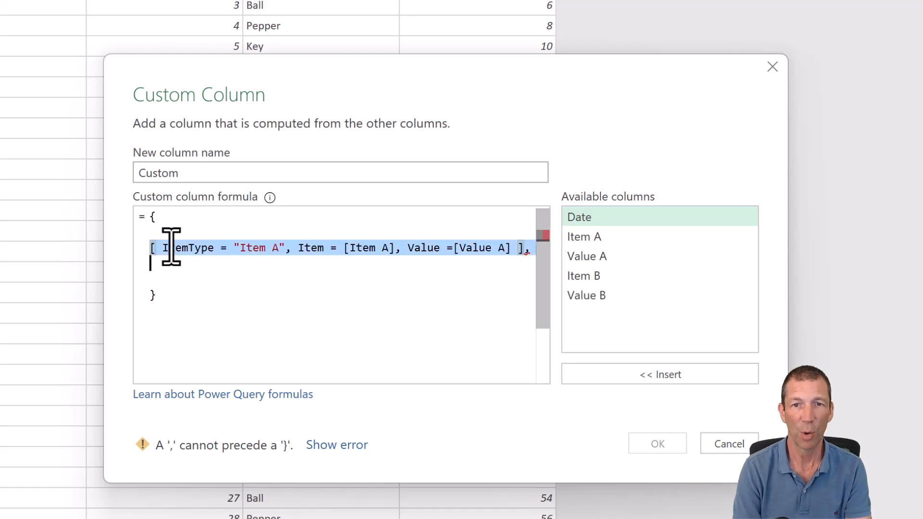
key("ctrl+c")
key("Down")
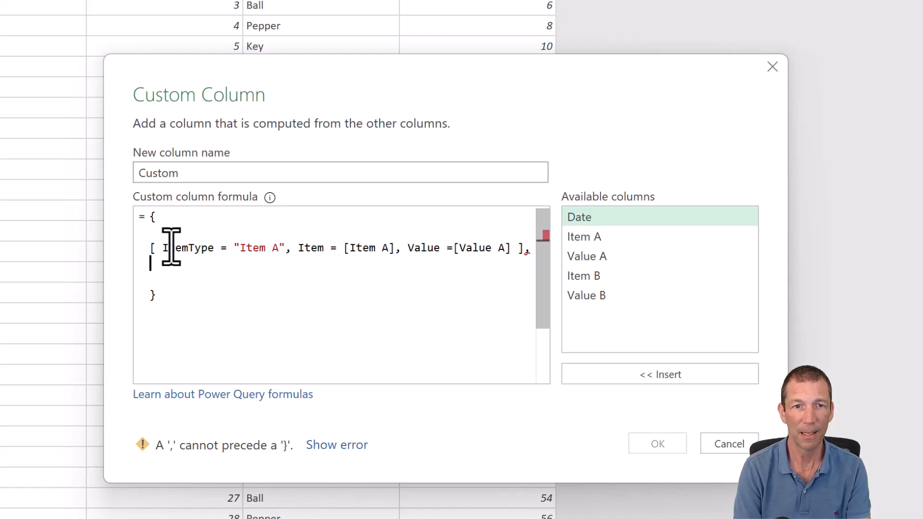
key("ctrl+v")
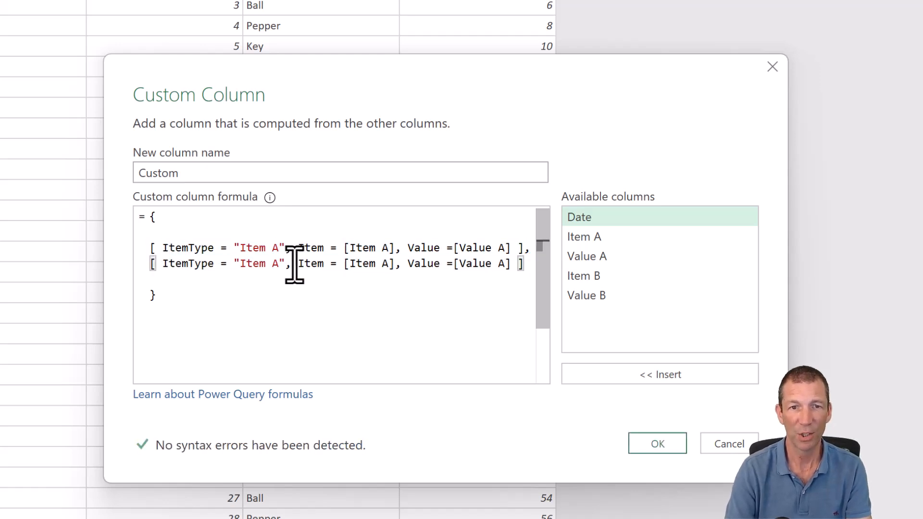
left_click(280, 264)
key("BackSpace")
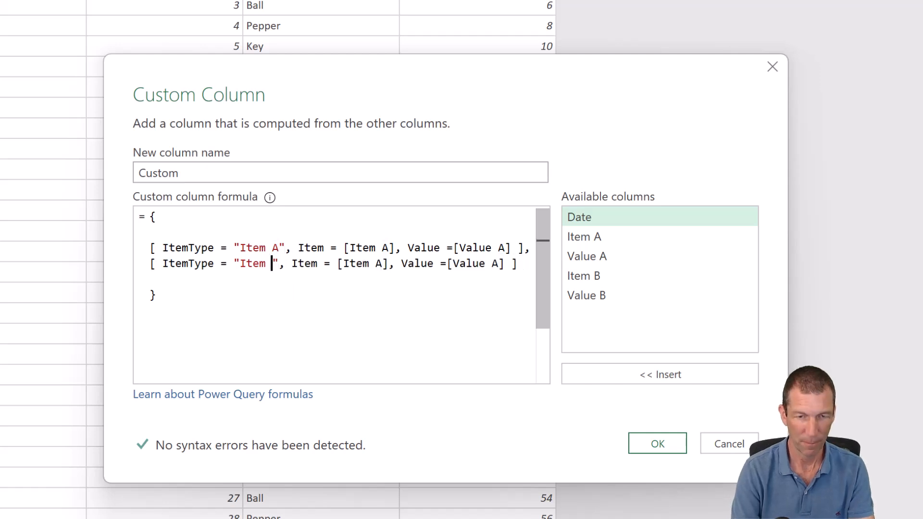
type("B")
key("ctrl+Right")
key("ctrl+Right")
key("ctrl+Right")
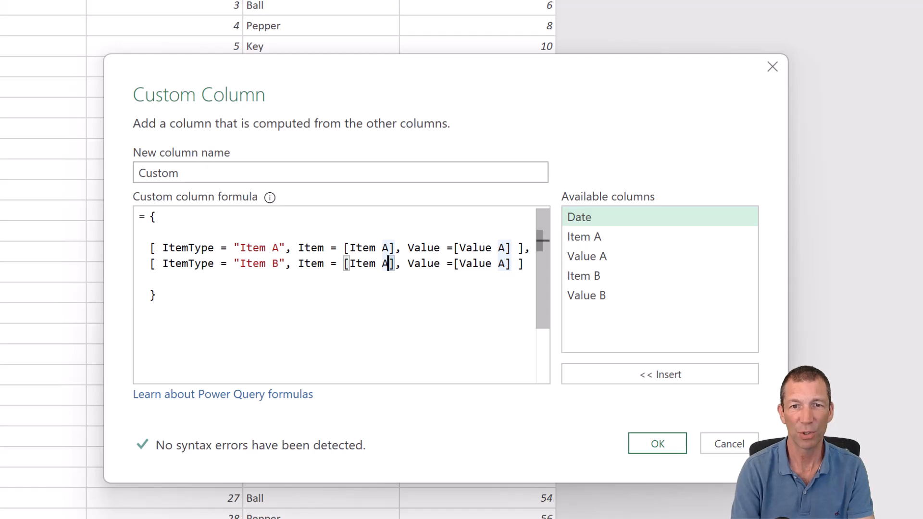
type("B")
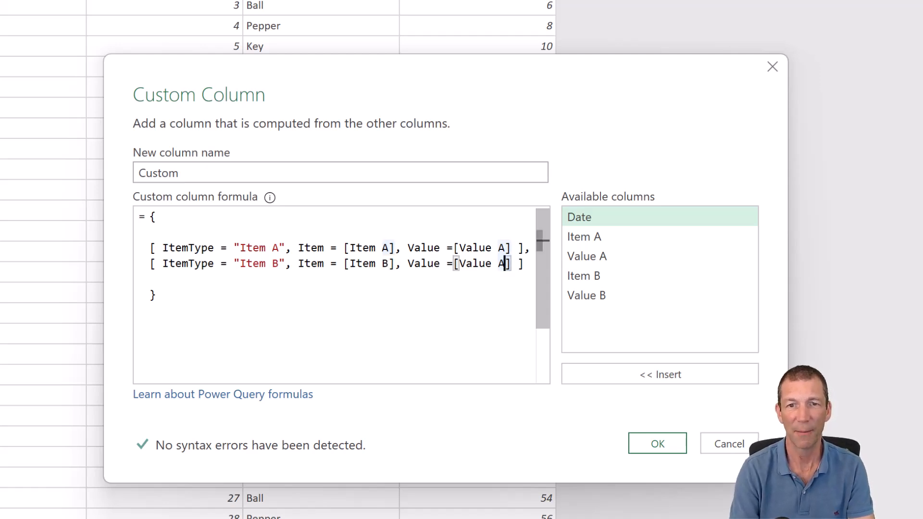
type("B")
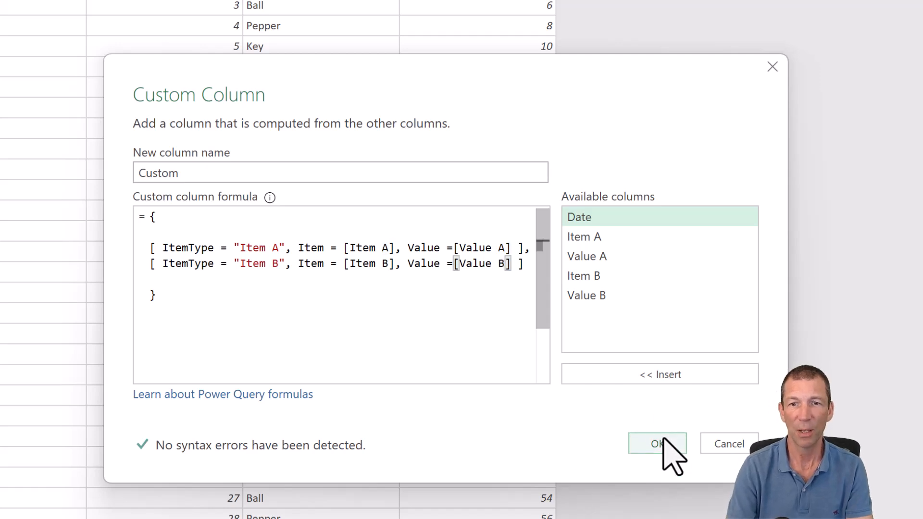
left_click(657, 443)
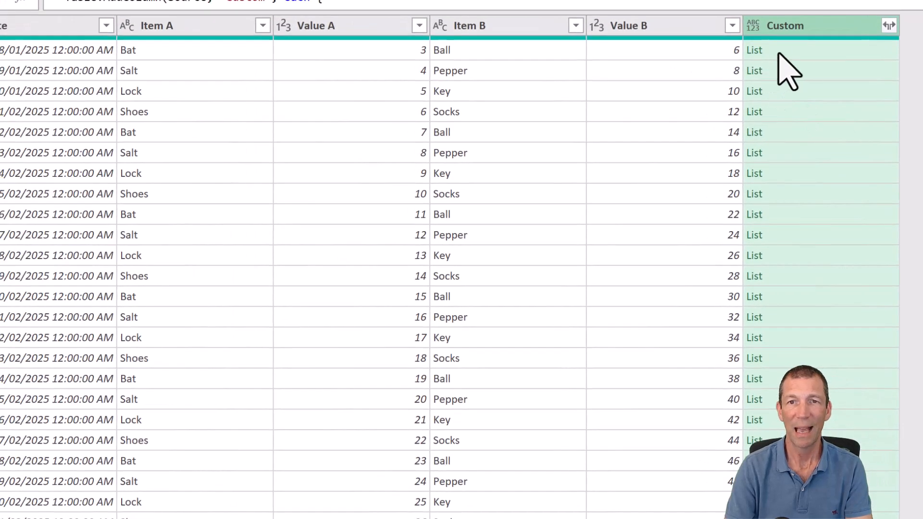
Keep only the Date and Custom columns and expand each list into new rows.
left_click(813, 55)
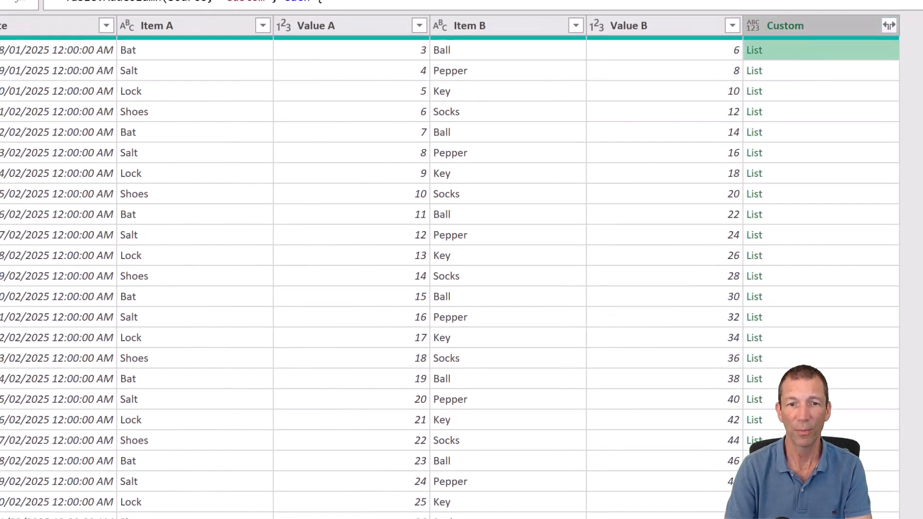
left_click_drag(353, 506, 354, 195)
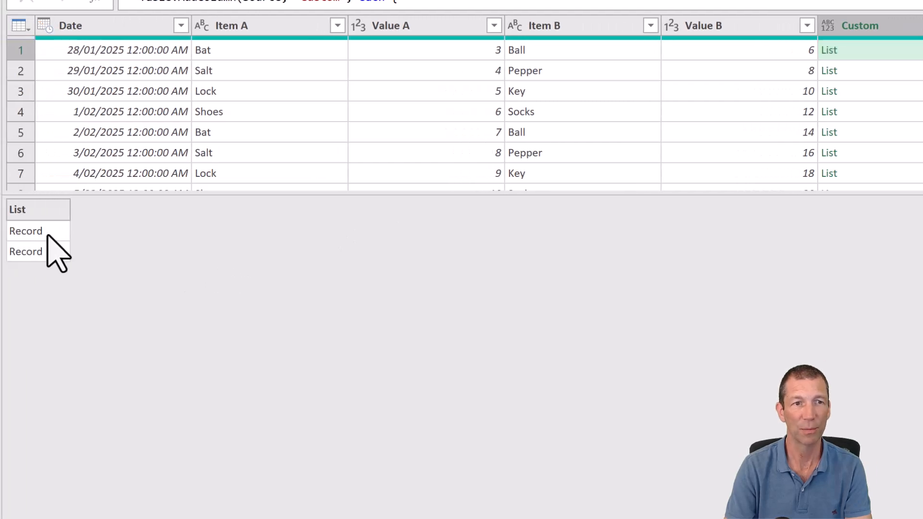
left_click(130, 27)
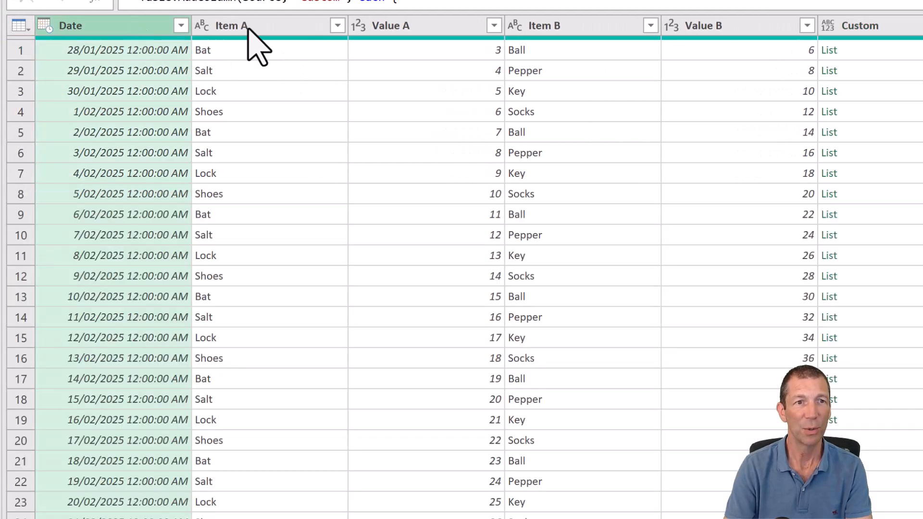
left_click(829, 29)
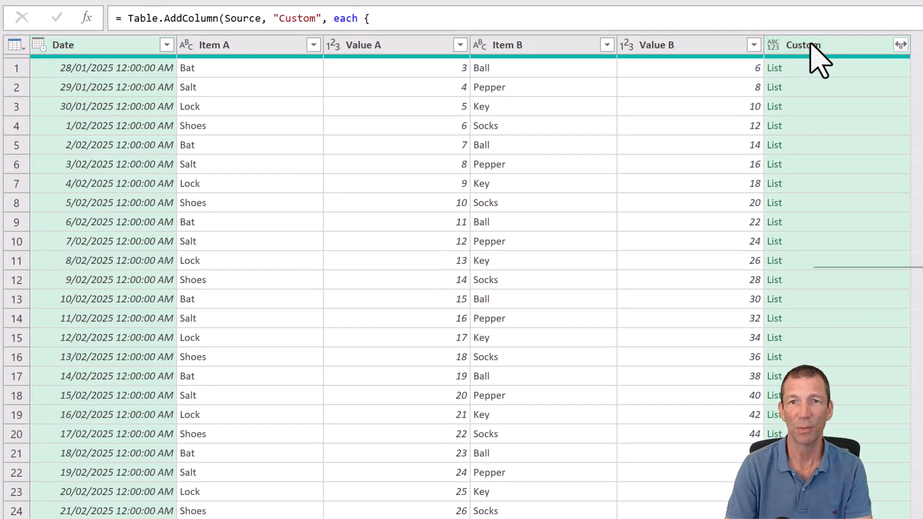
right_click(829, 30)
left_click(865, 90)
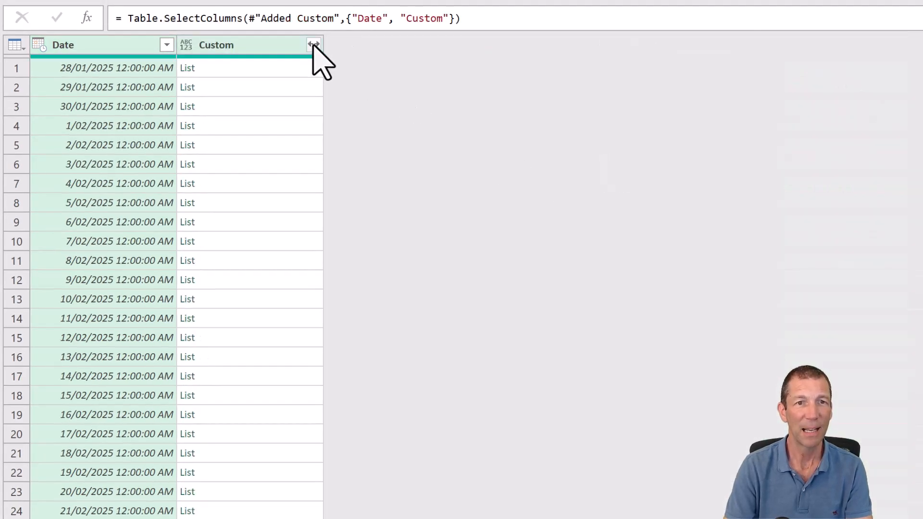
left_click(313, 45)
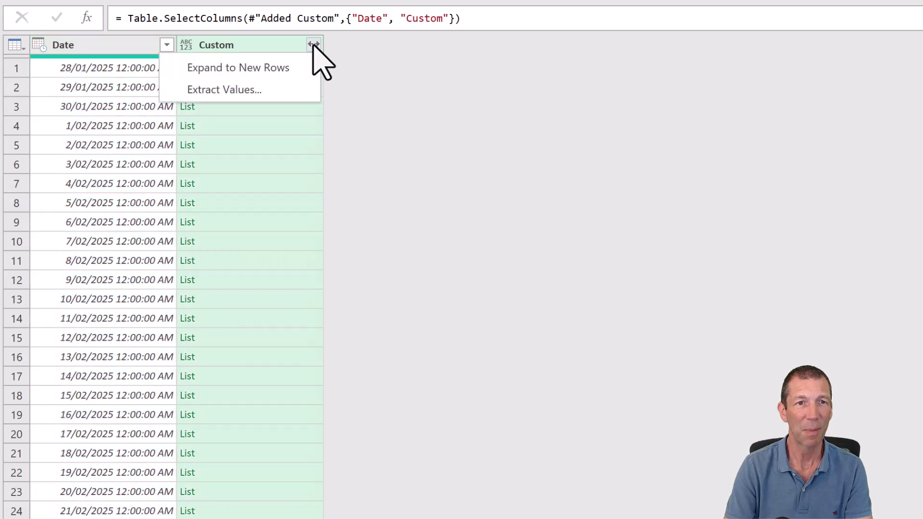
left_click(294, 74)
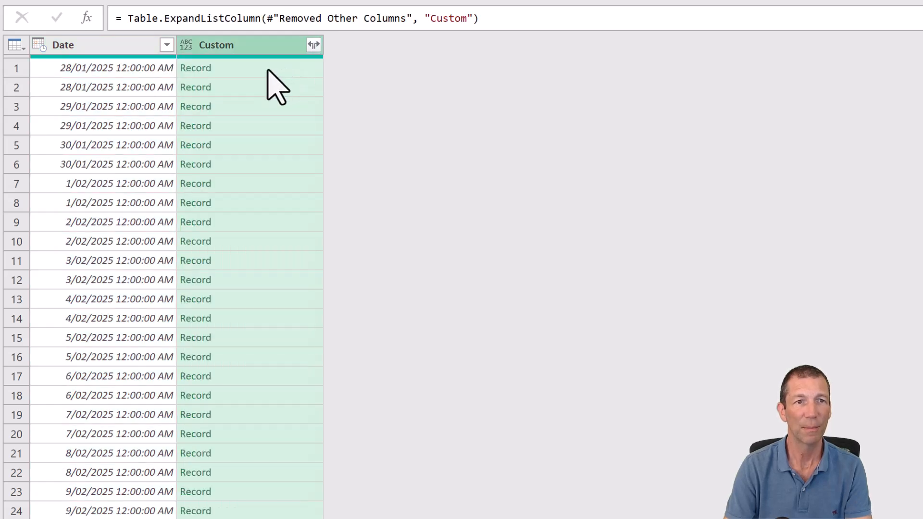
Expand the records into ItemType, Item and Value columns and detect their data types.
left_click(277, 68)
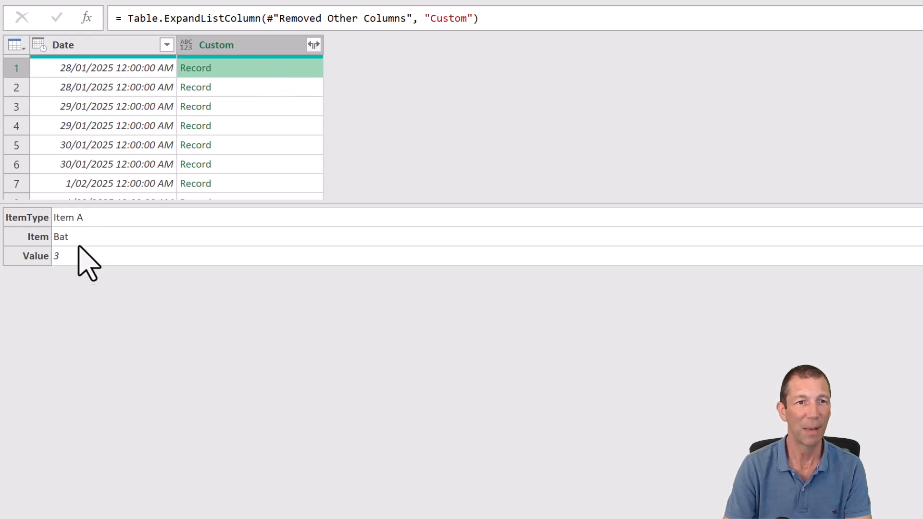
left_click(279, 88)
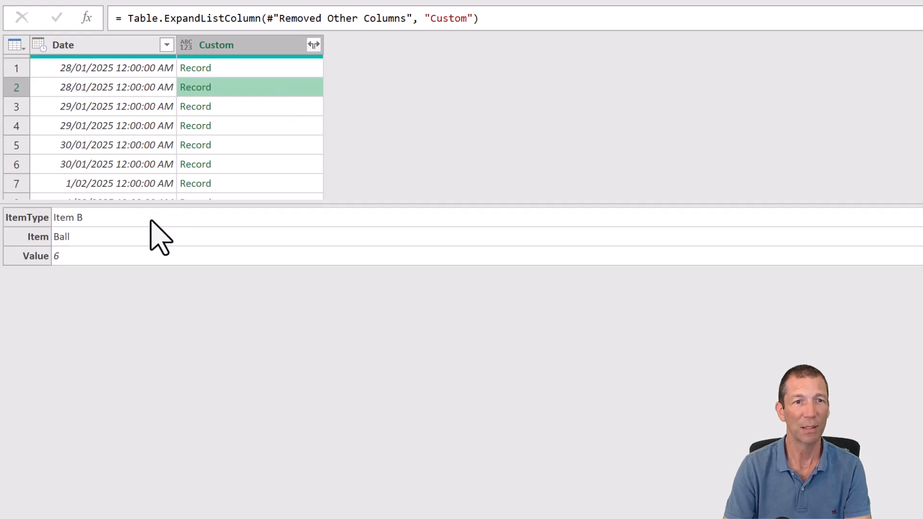
left_click(314, 46)
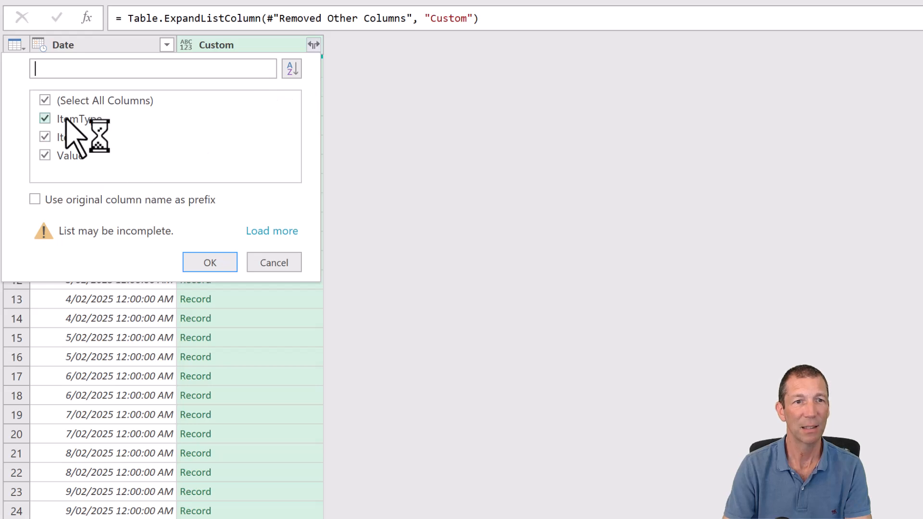
left_click(208, 263)
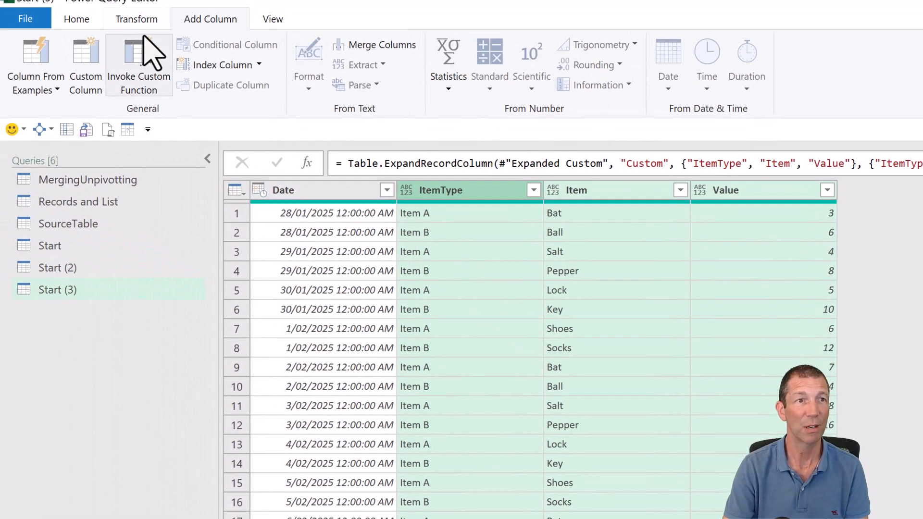
left_click(144, 22)
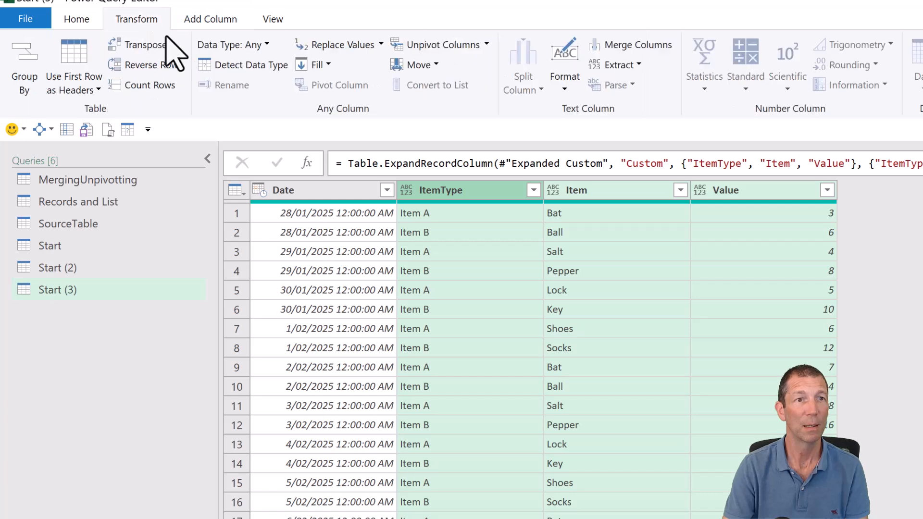
left_click(242, 64)
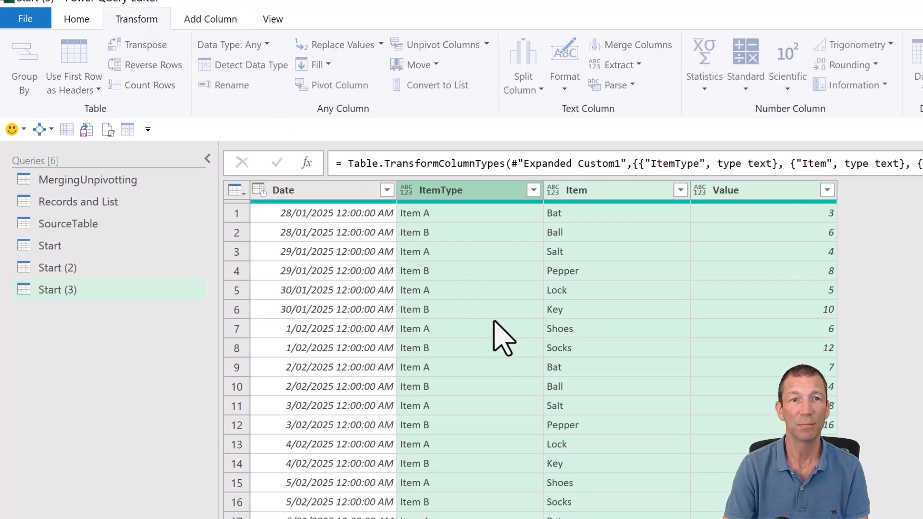